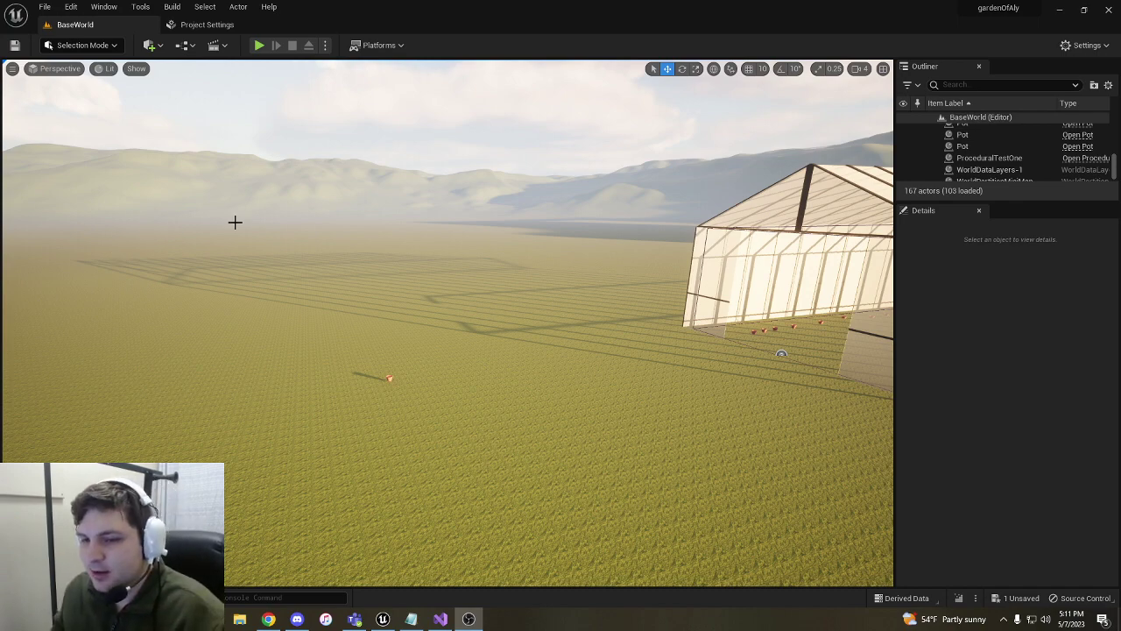
- Play the BaseWorld level from near the lone pot in the field and walk up to the pot
right_drag(254, 219, 5, 254)
key(w)
key(w)
key(w)
key(w)
key(d)
mouse_move(367, 254)
right_down()
mouse_move(385, 236)
mouse_move(369, 227)
mouse_move(429, 219)
mouse_move(432, 302)
mouse_move(432, 259)
mouse_move(403, 236)
mouse_move(384, 267)
right_up()
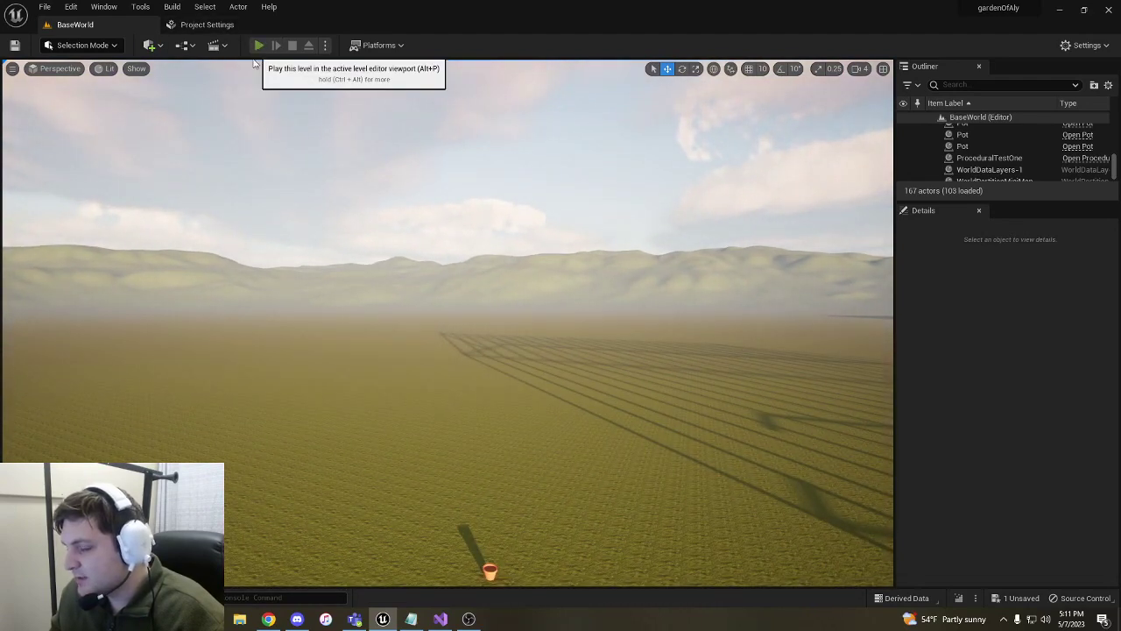
click(257, 43)
key(w)
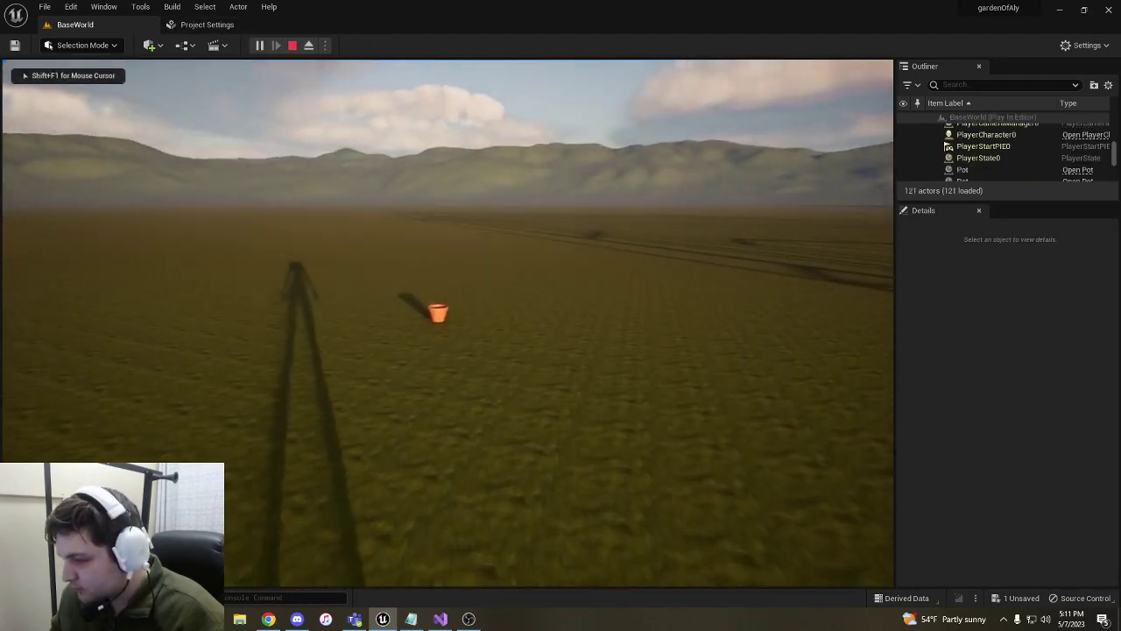
key(w)
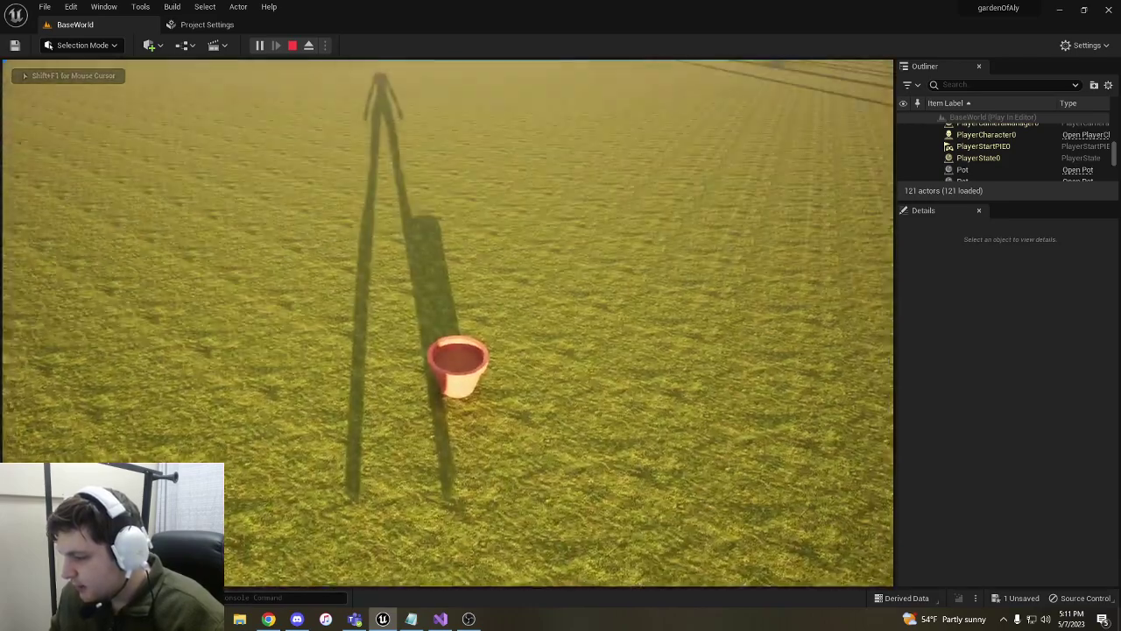
- Test picking up the lone pot, setting it down on the grass and picking it up again
key(e)
key(a)
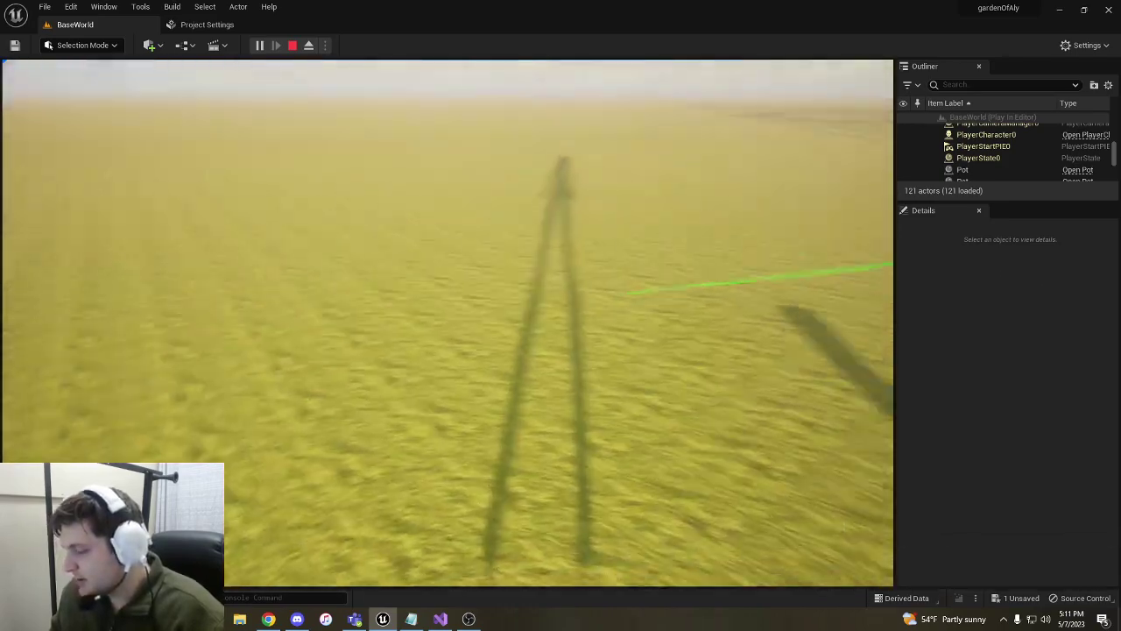
key(d)
key(e)
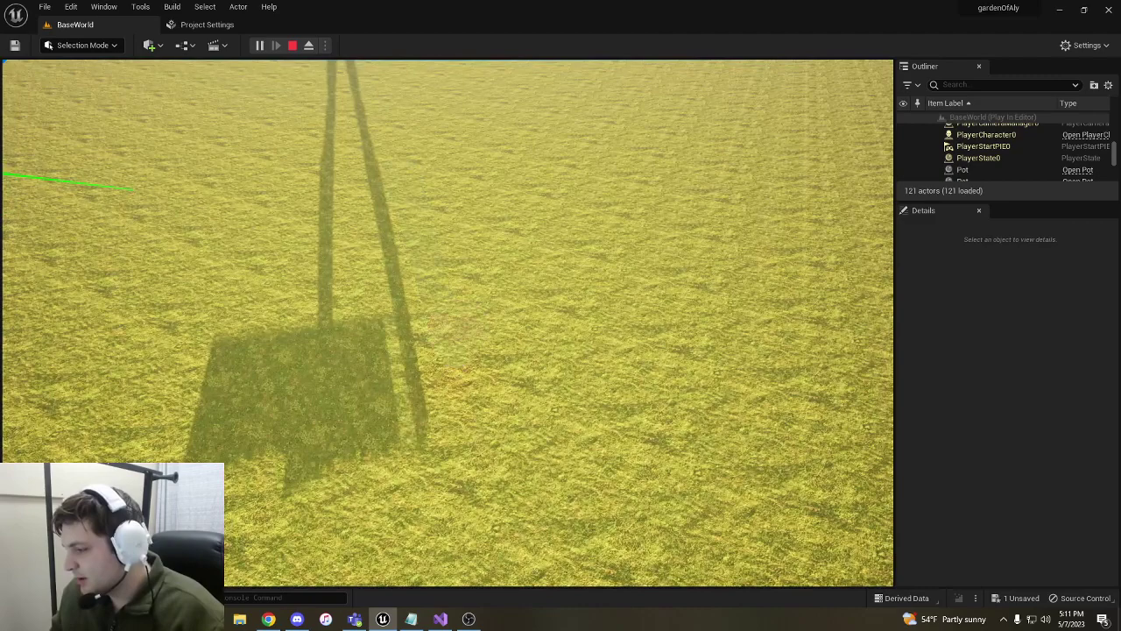
key(d)
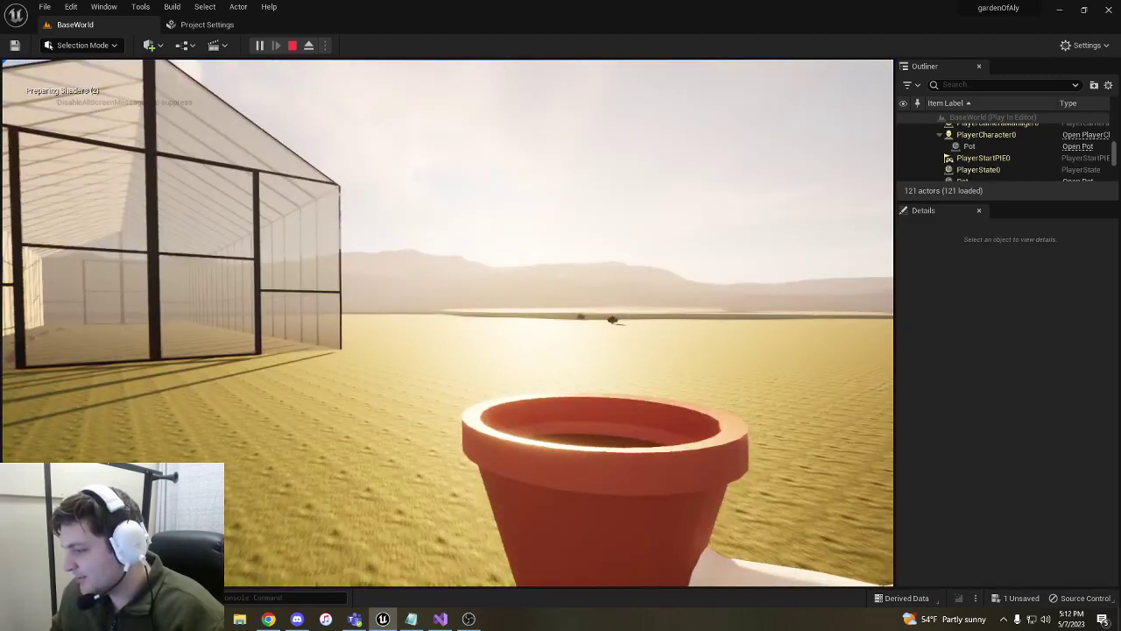
- Carry the empty pot across the field to the wild plants near the dark bushes
key(w)
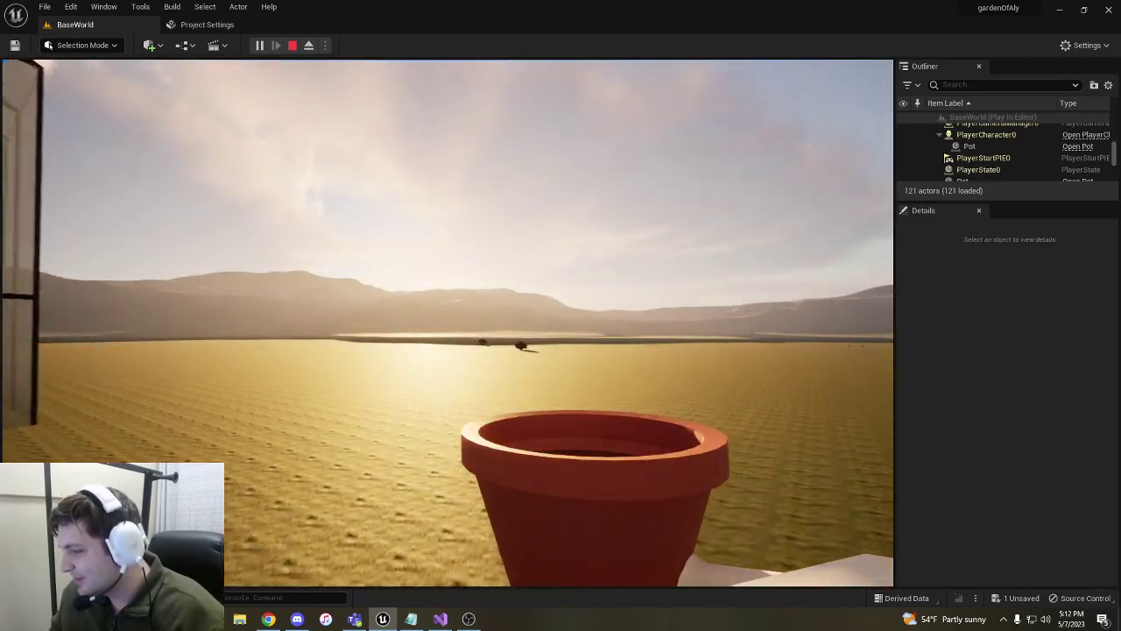
key(w)
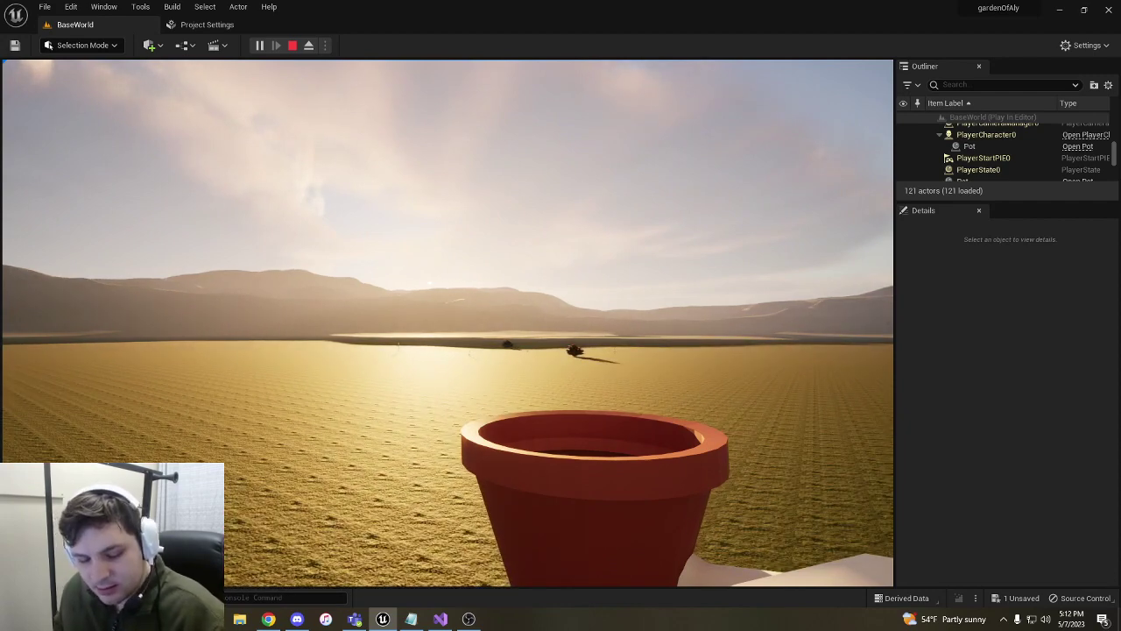
key(super)
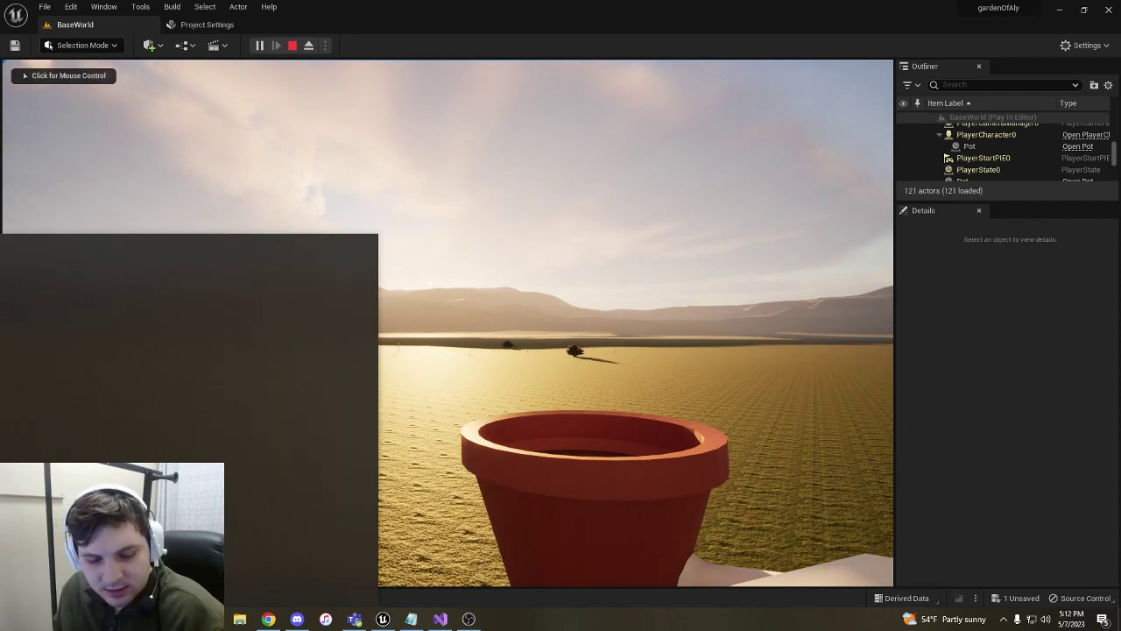
key(grave)
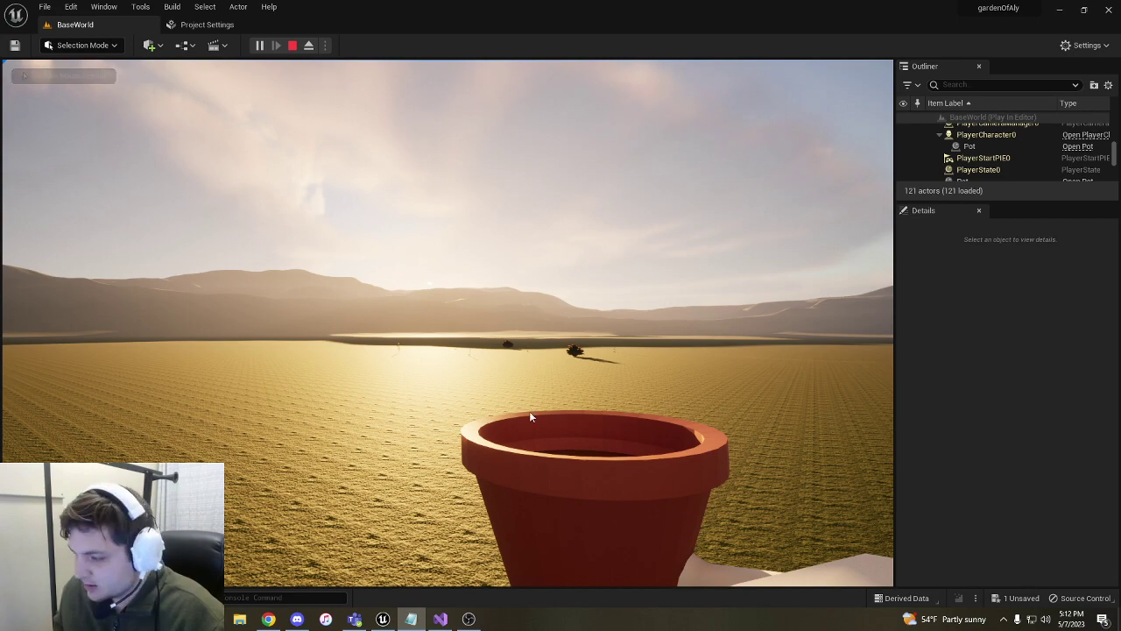
click(530, 416)
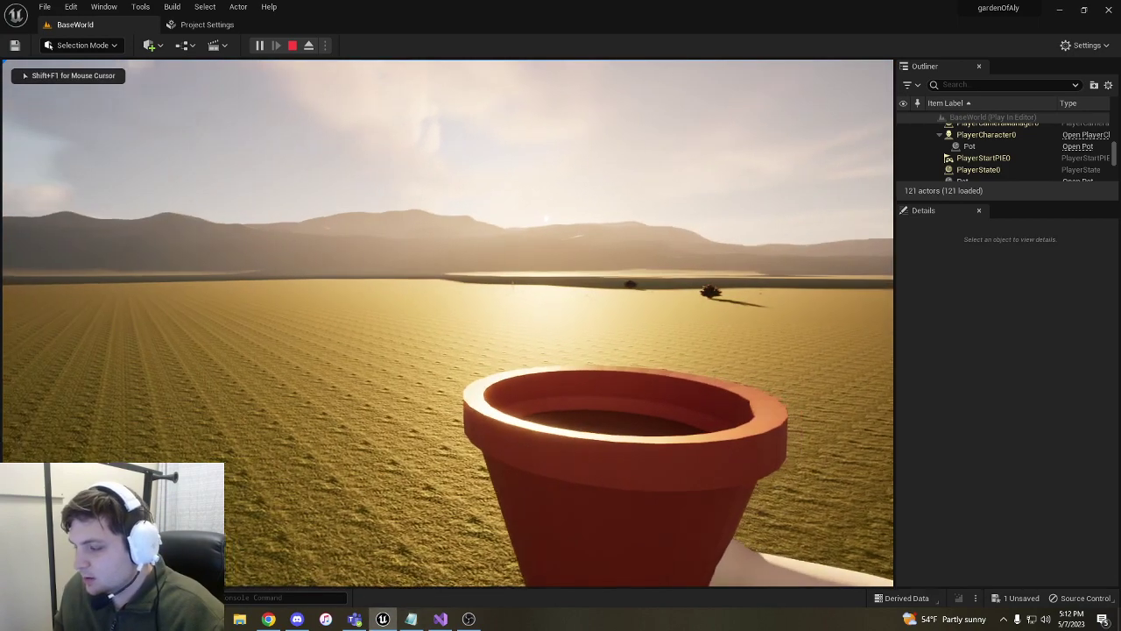
key(w)
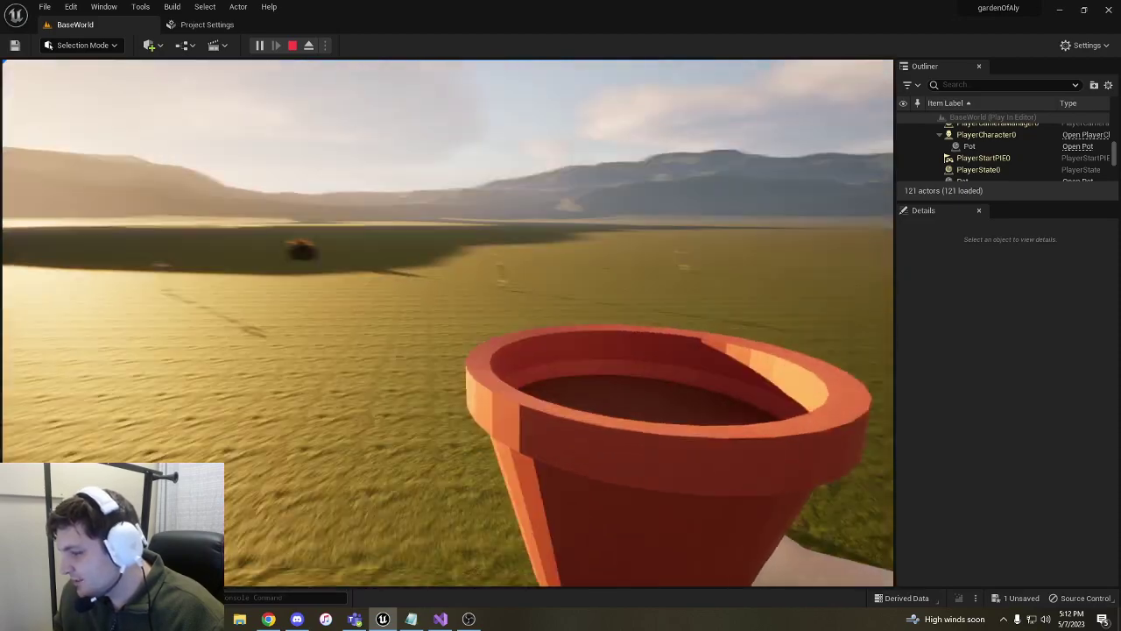
key(w)
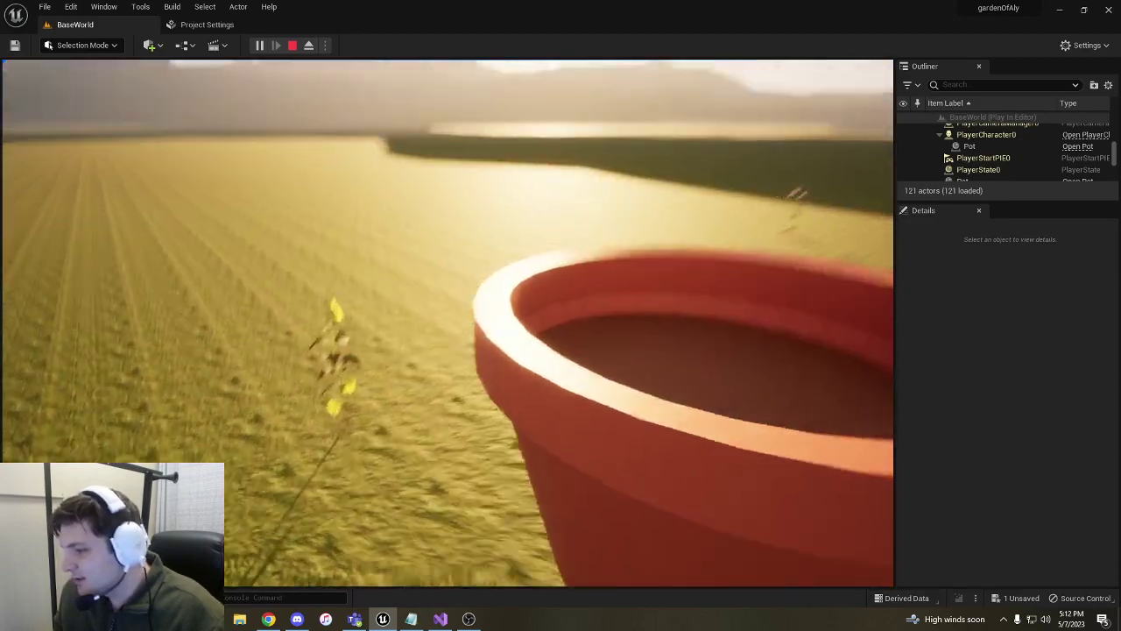
- Test placing and lifting the pot beside the wild plants, and pot one of the sunflowers
key(e)
key(e)
key(e)
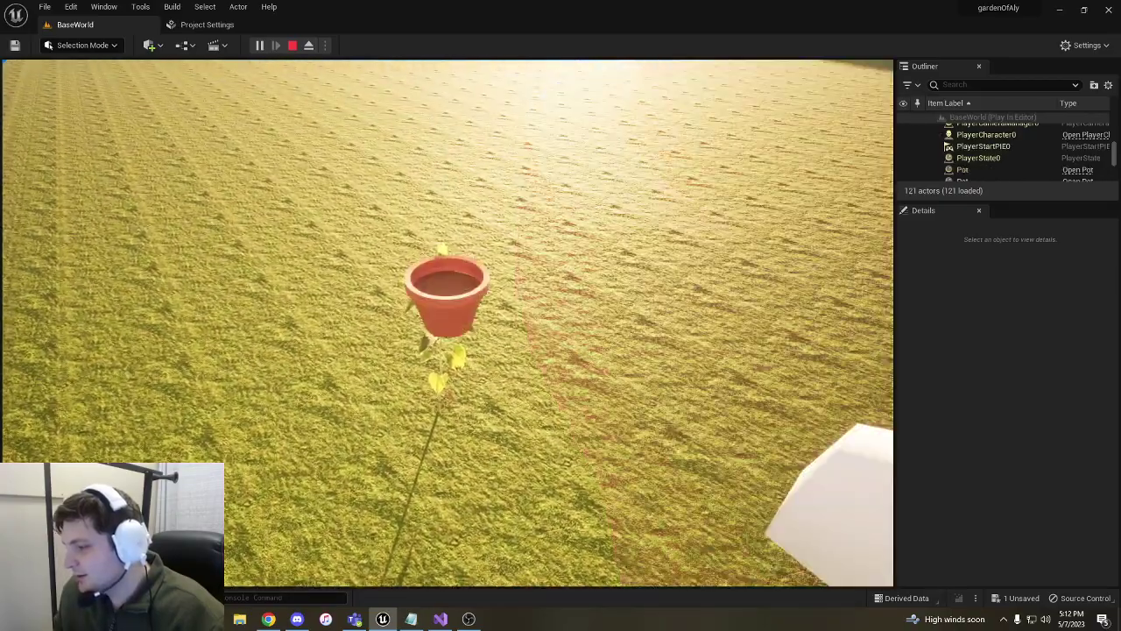
key(e)
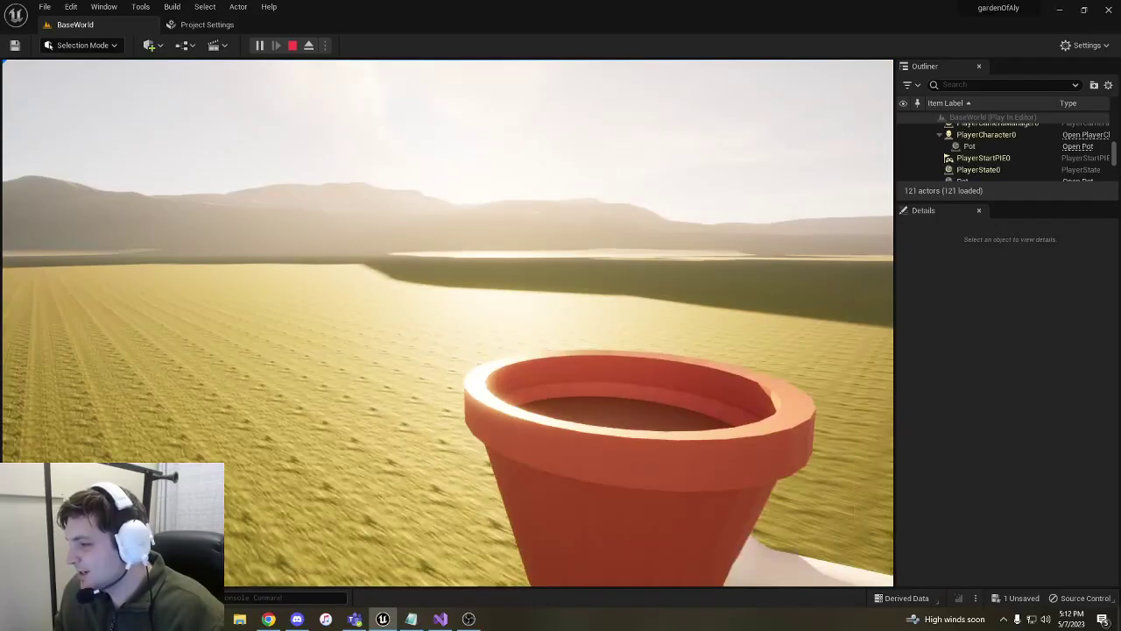
key(e)
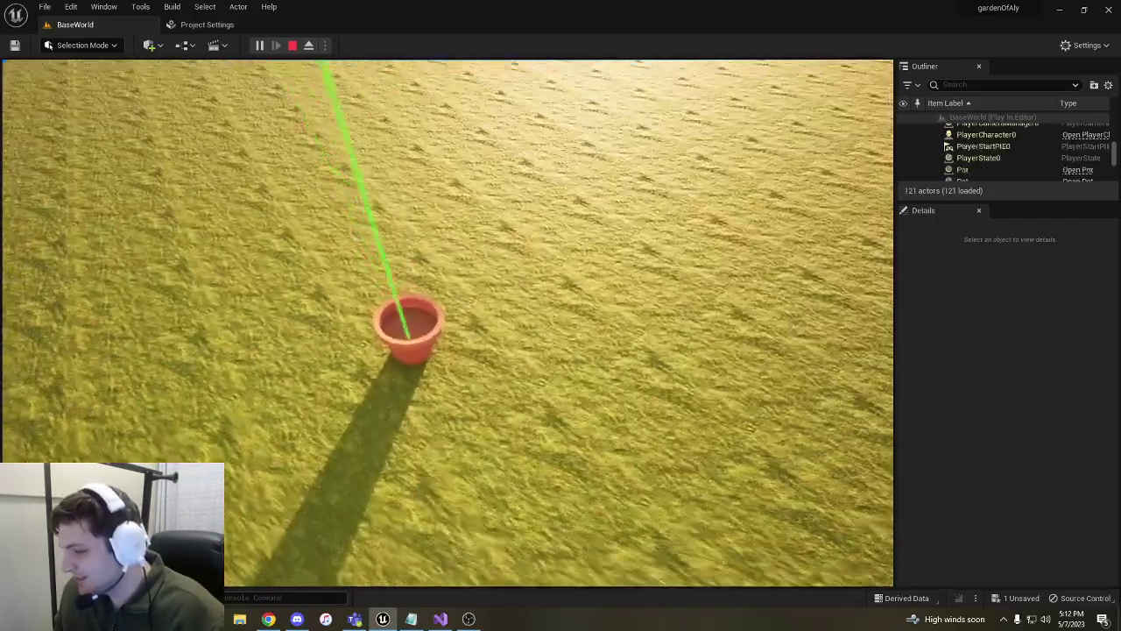
key(e)
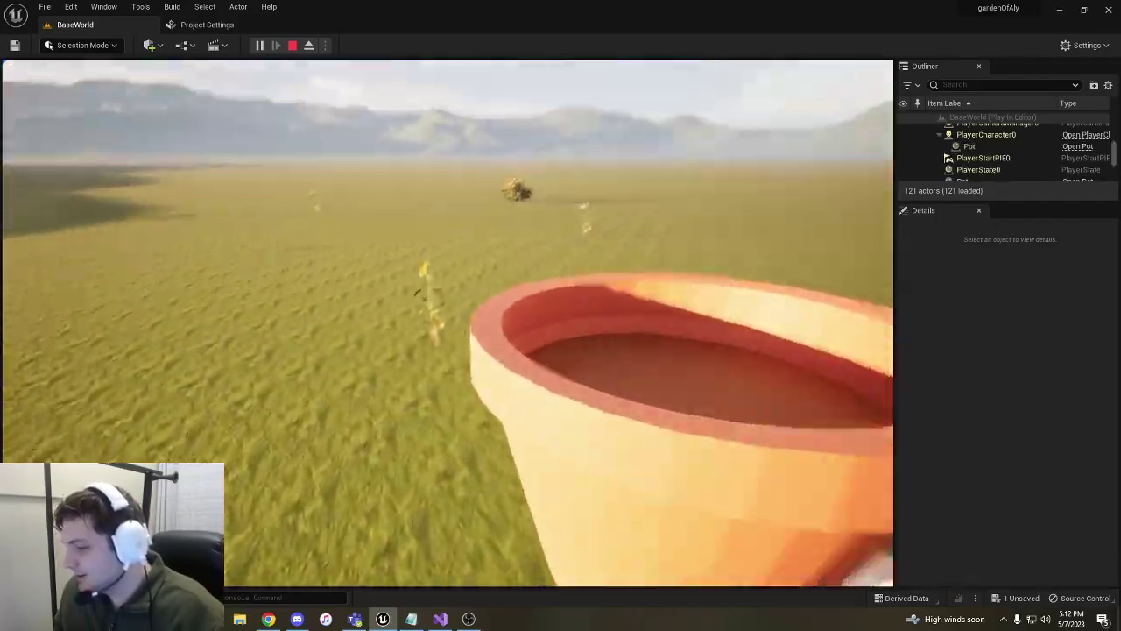
key(e)
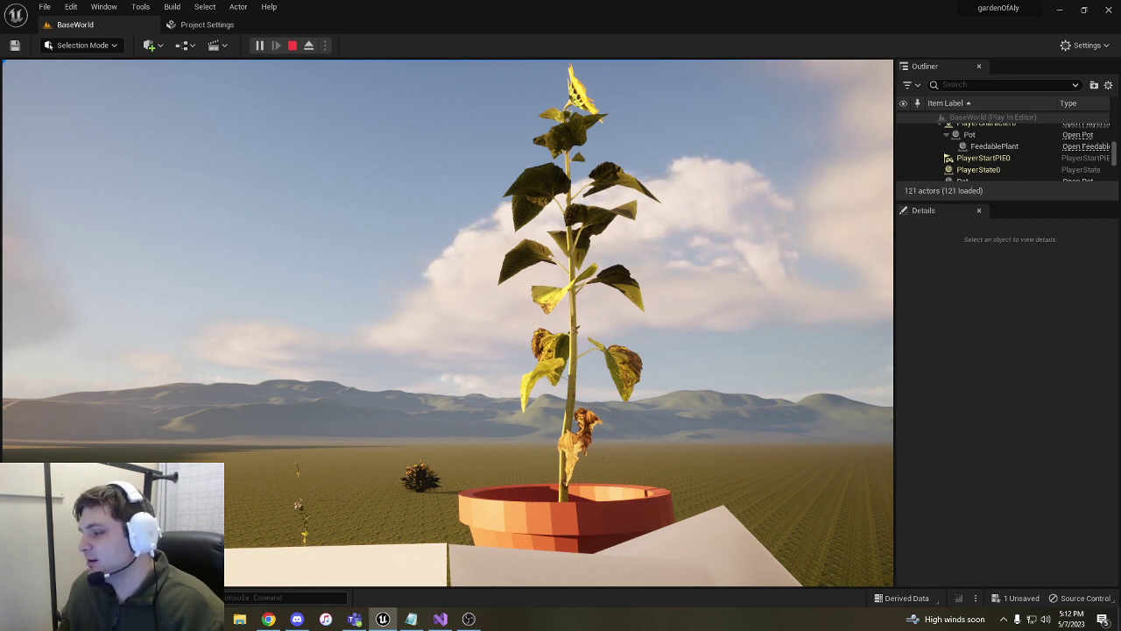
- Set the potted sunflower down in the open field, walk back to it and pick it up again
key(d)
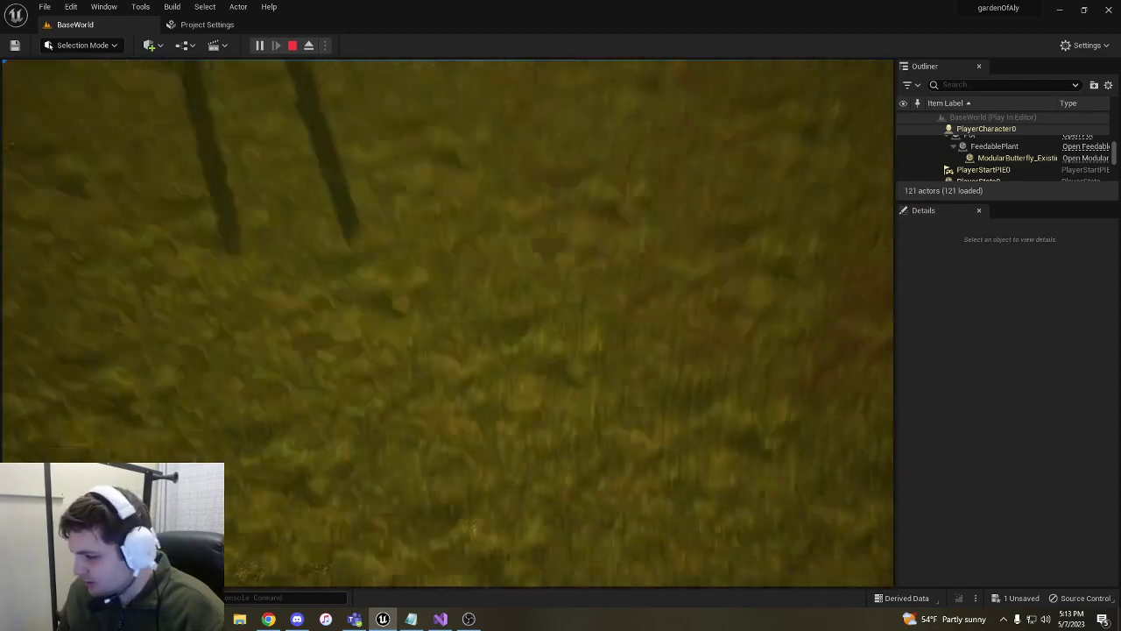
key(e)
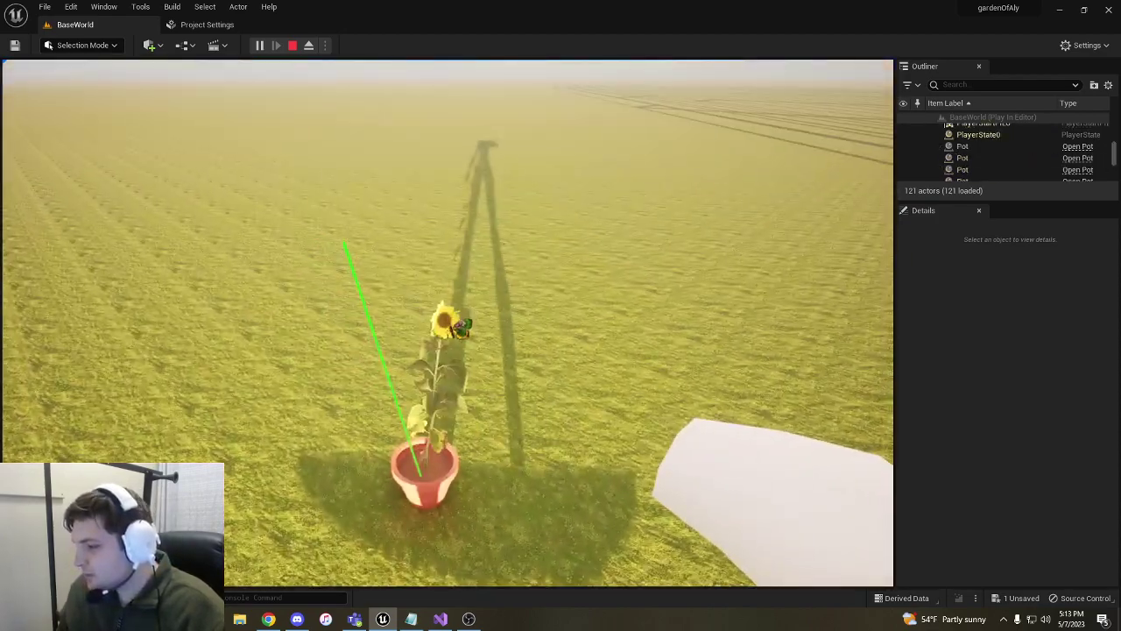
key(e)
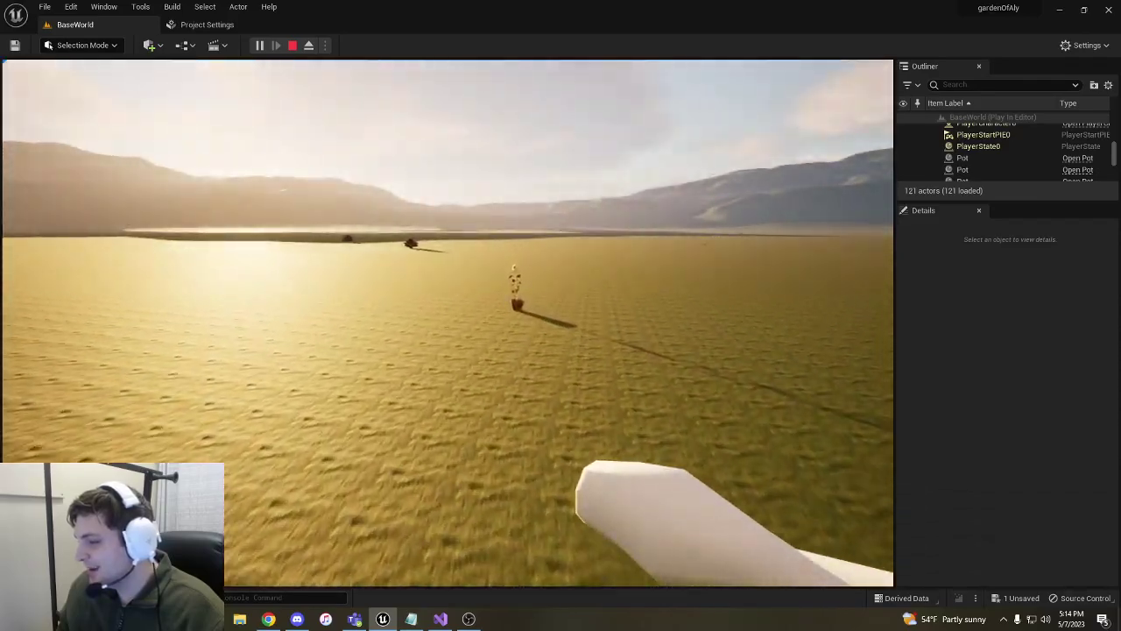
key(w)
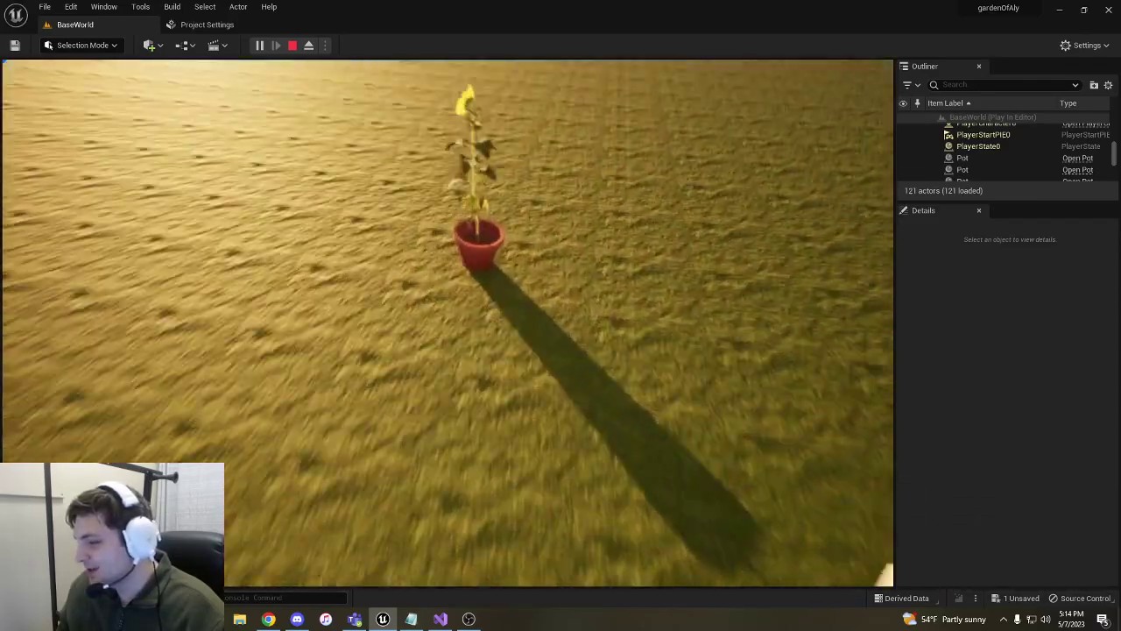
key(e)
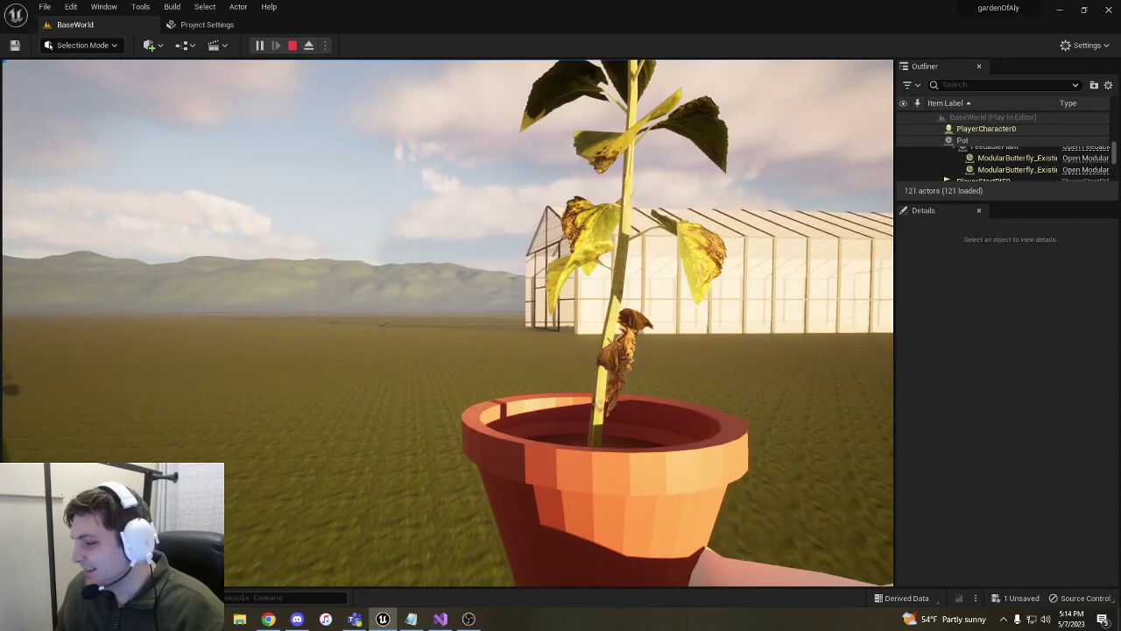
- Carry the potted sunflower into the greenhouse, set it down near the row of pots and step back from it
key(e)
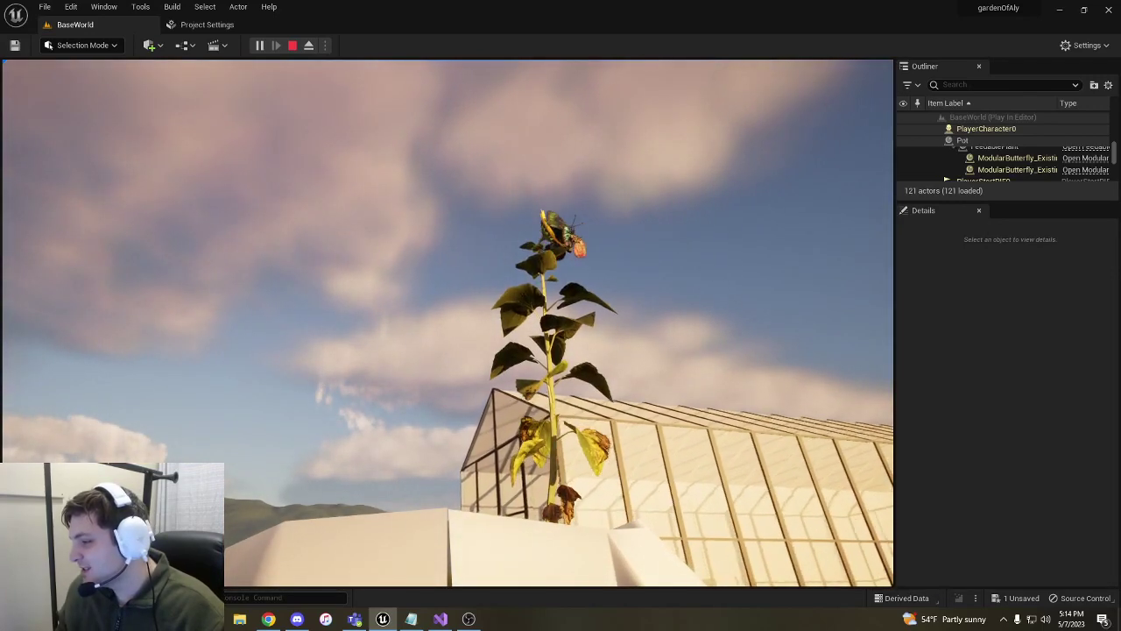
key(w)
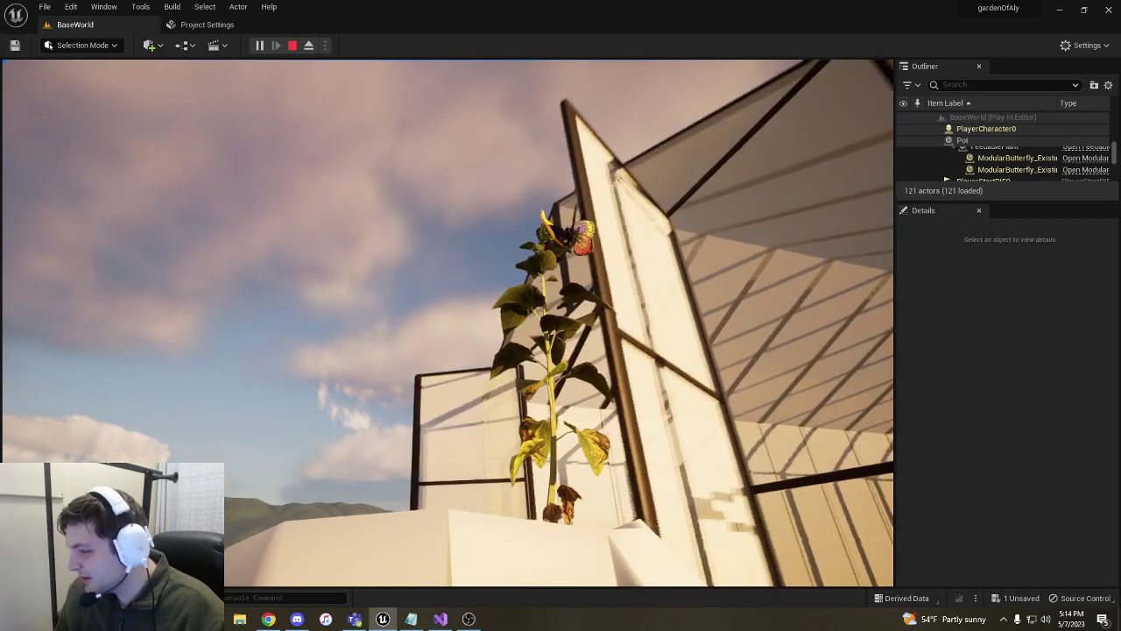
key(w)
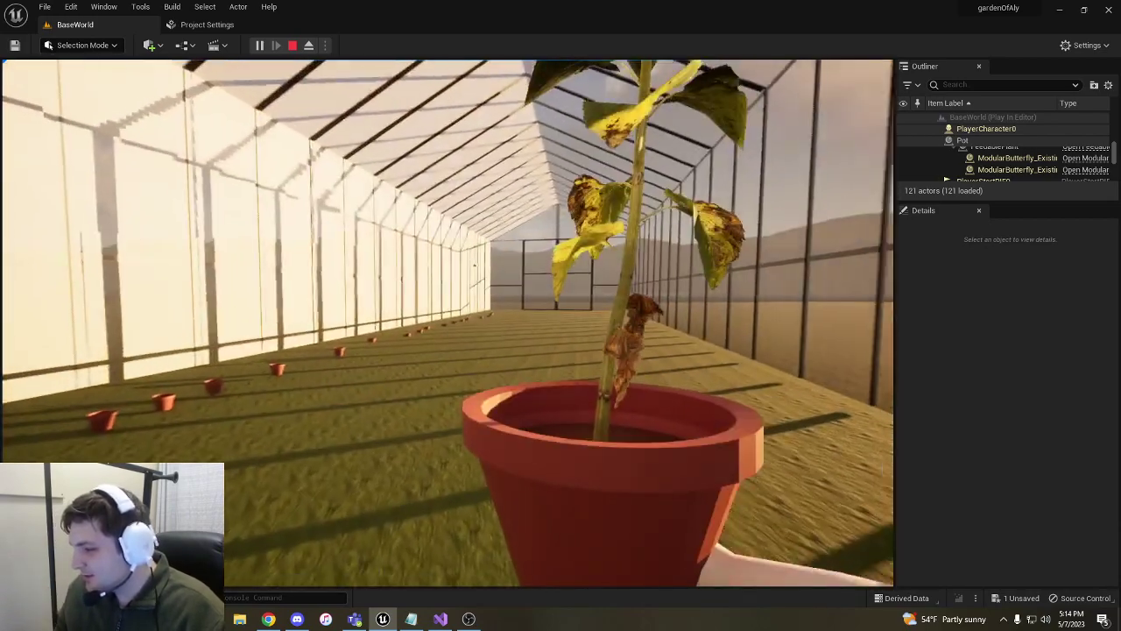
key(w)
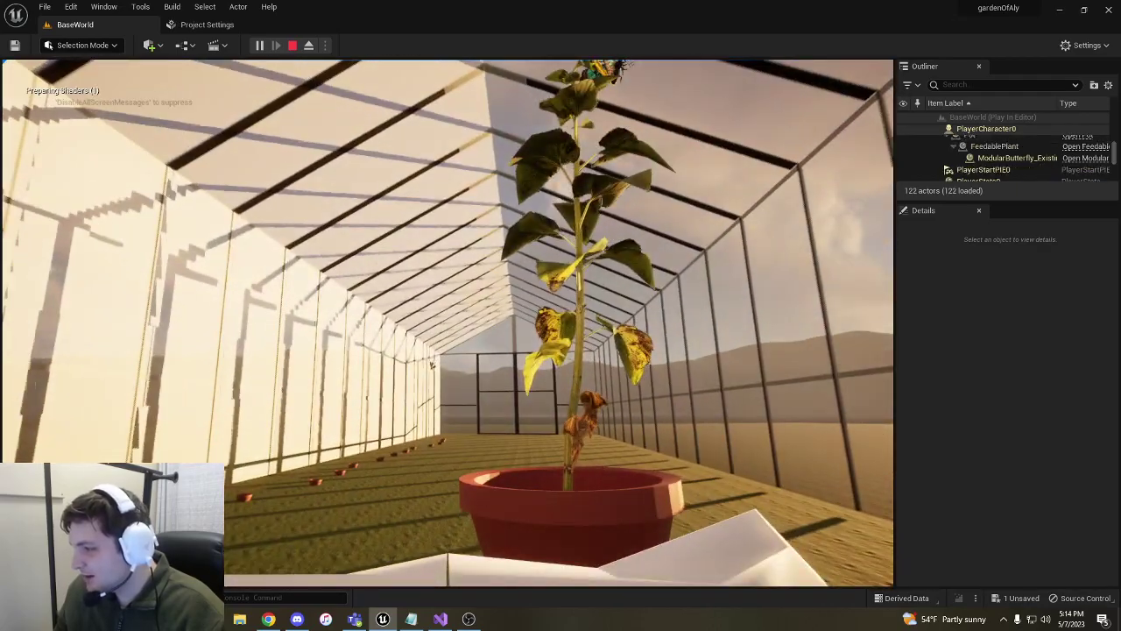
key(e)
key(s)
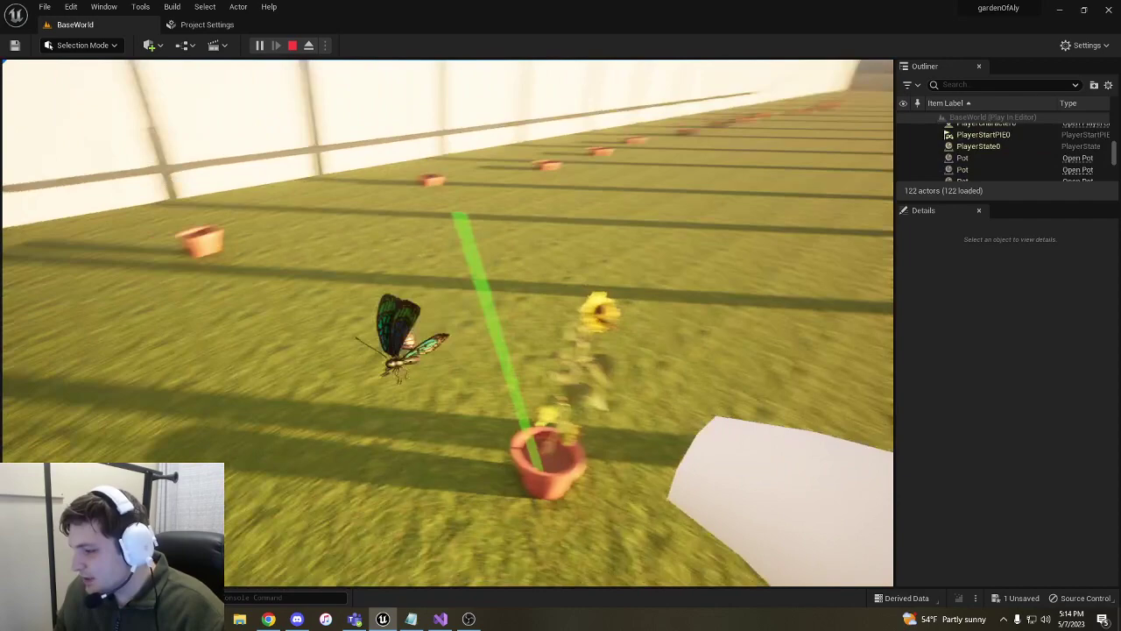
key(s)
key(s)
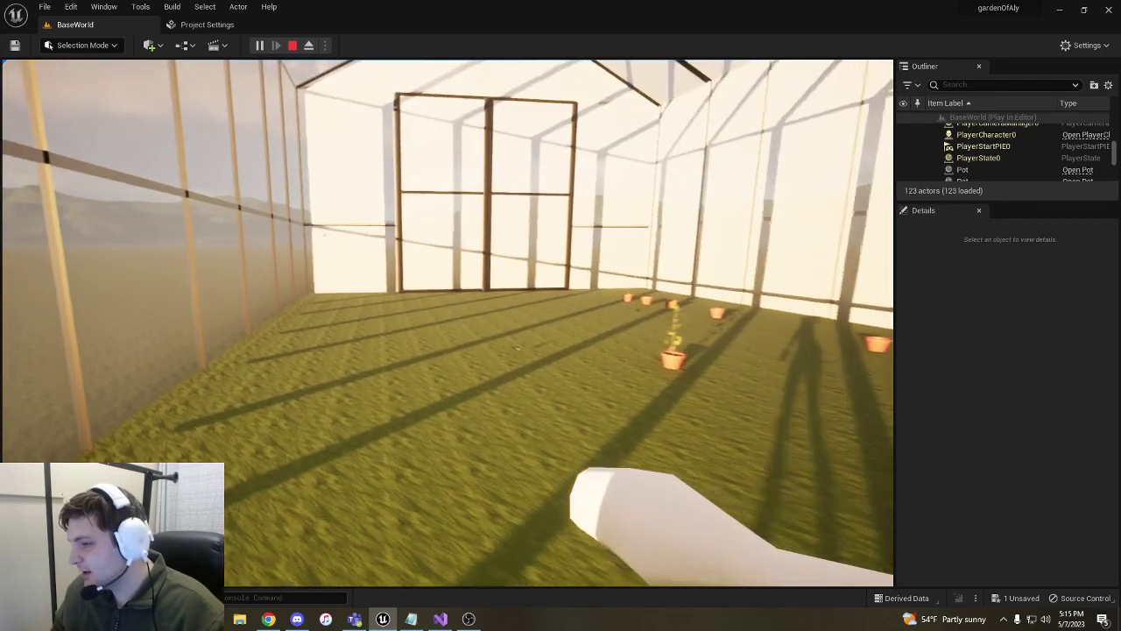
- Walk out through the greenhouse's open doors into the field and end the play session
key(w)
key(a)
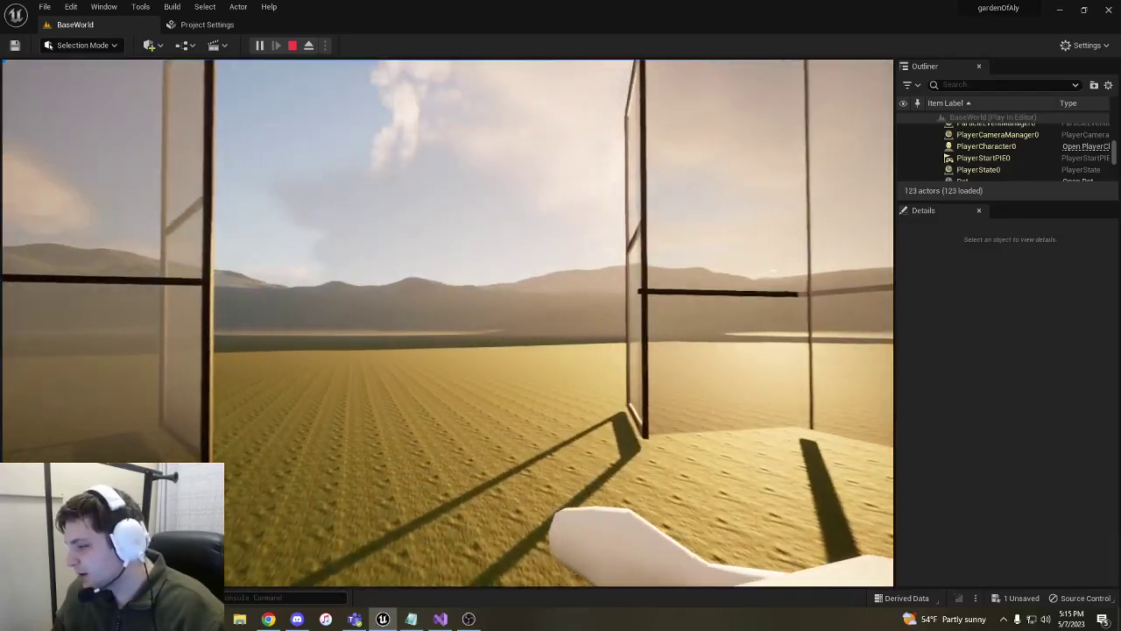
key(w)
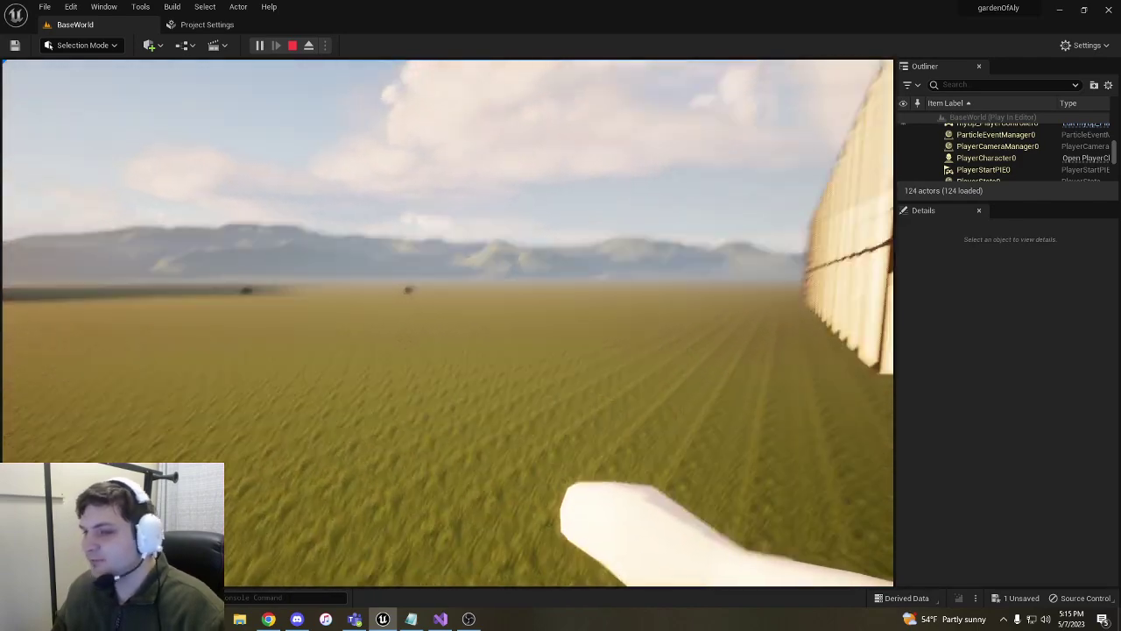
key(Escape)
- Examine the greenhouse surroundings and the cluster of wild plants with red wireframe domes in the level
key(w)
right_drag(434, 354, 433, 307)
right_drag(398, 339, 285, 347)
key(s)
key(d)
right_click(381, 344)
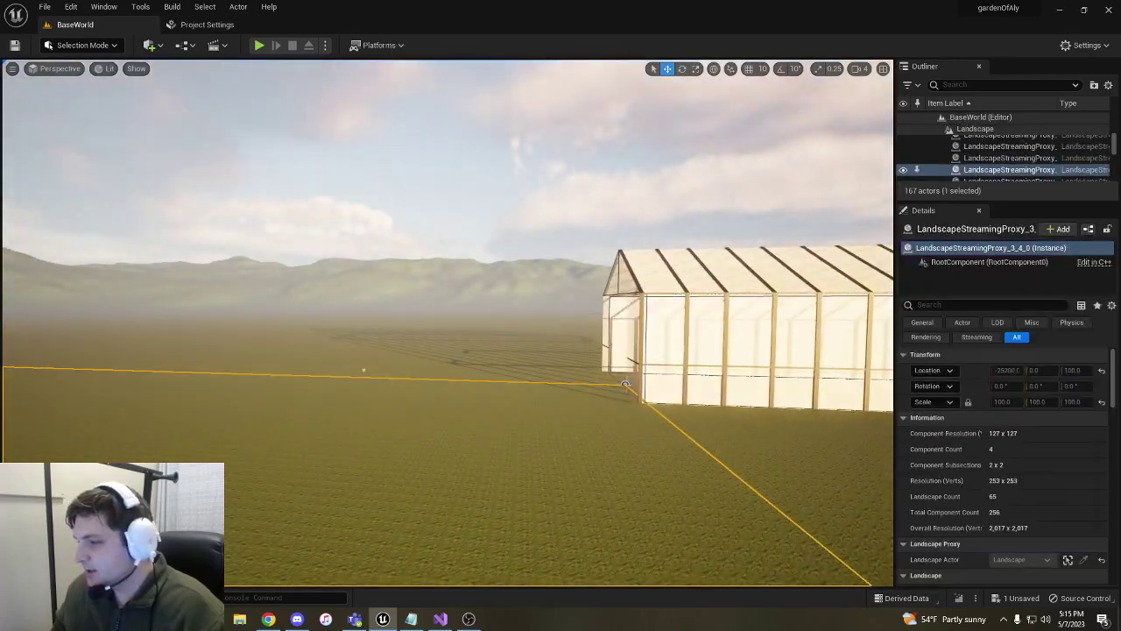
right_drag(408, 191, 443, 323)
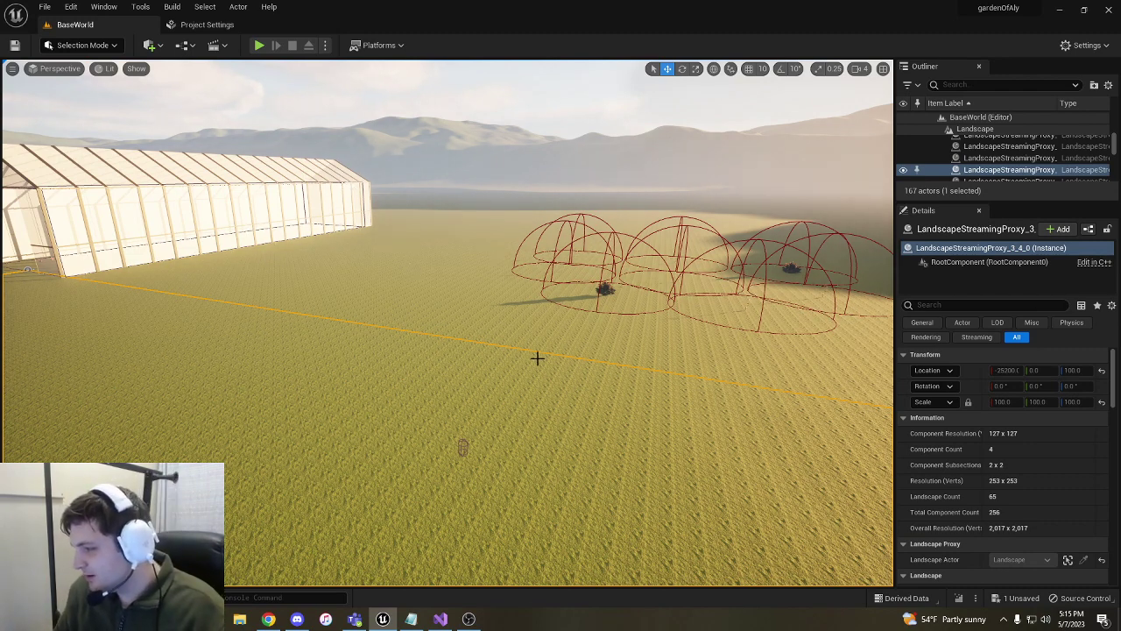
right_drag(505, 375, 495, 384)
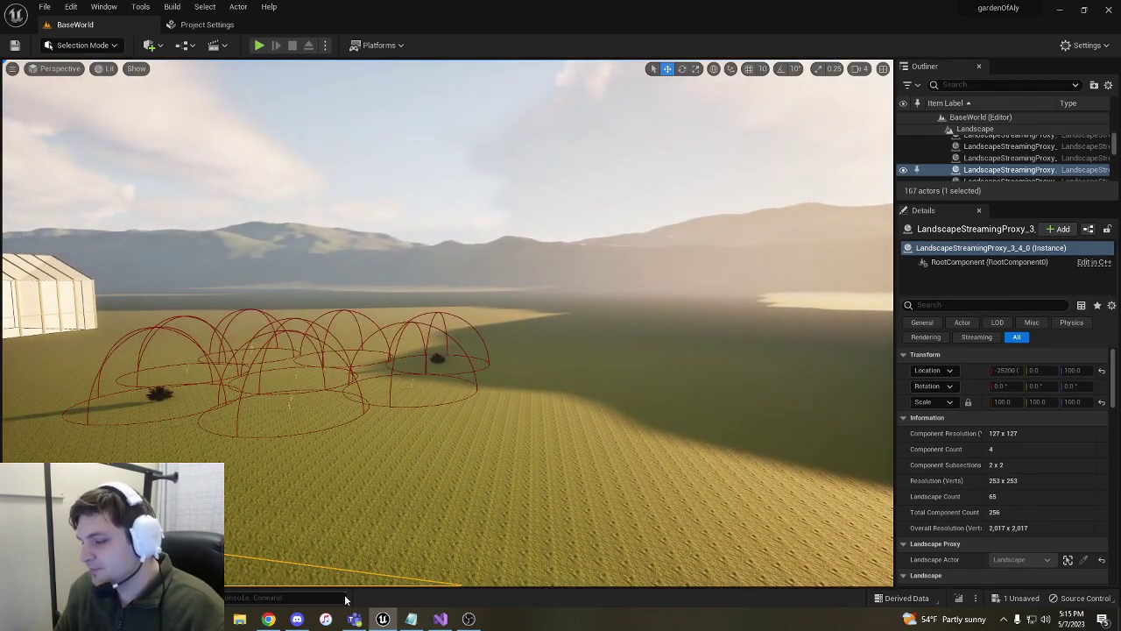
- Place an instance of the ProceduralTestOne C++ class in the open field beside the cluster of red wireframe domes
click(42, 598)
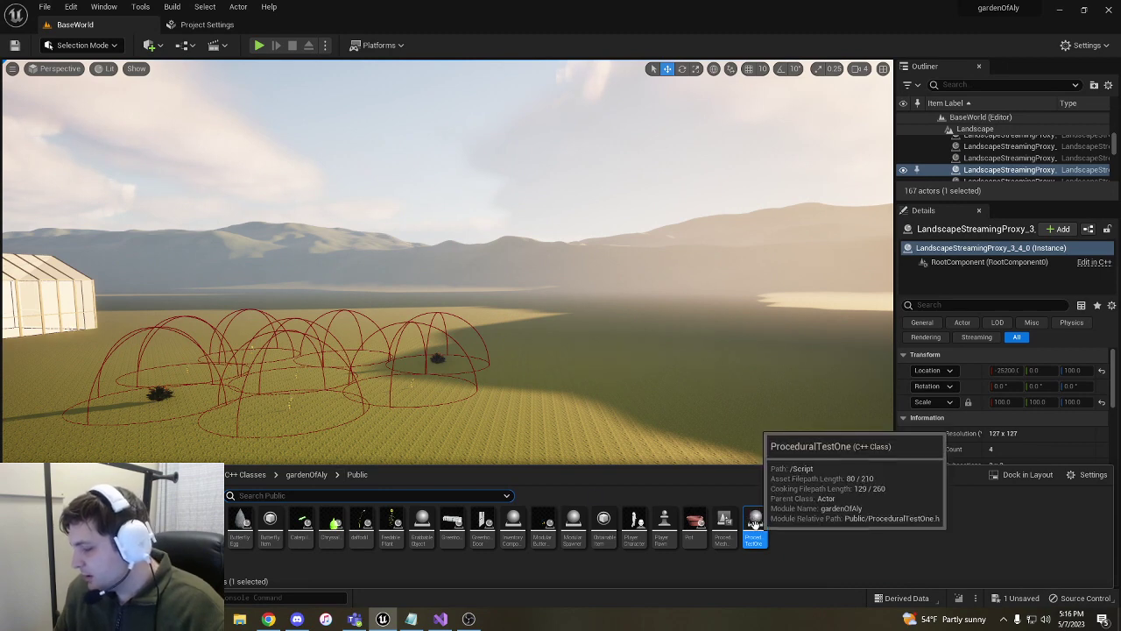
drag(755, 524, 459, 528)
right_drag(540, 517, 540, 470)
key(w)
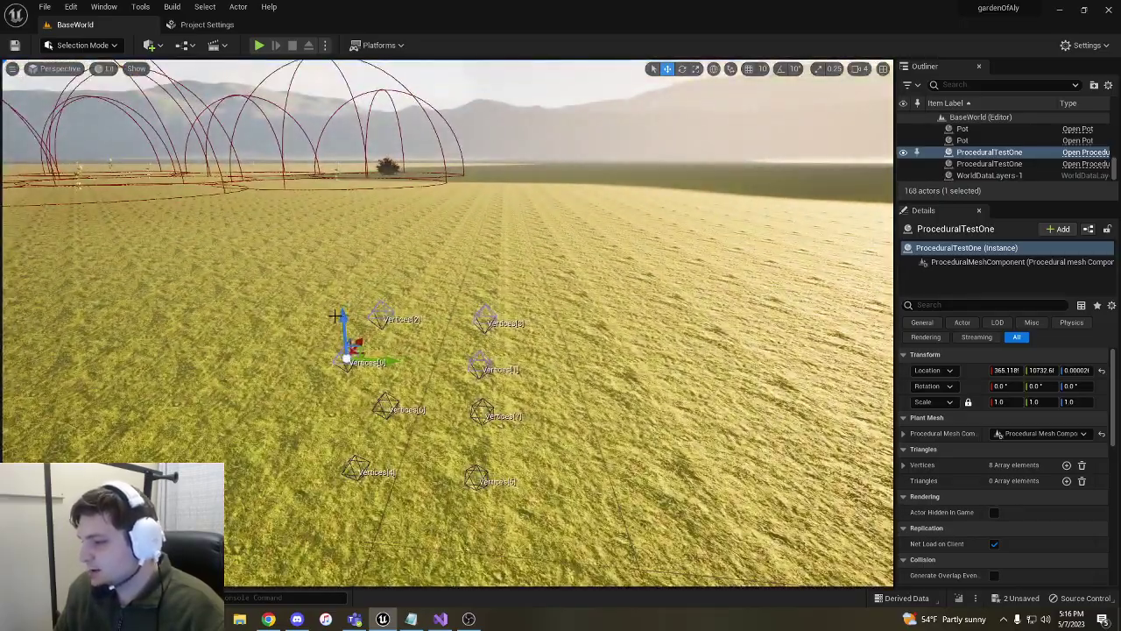
- Raise the new ProceduralTestOne actor to a height of about 116 and inspect its vertices from several angles
drag(342, 315, 331, 153)
right_drag(374, 217, 391, 181)
key(d)
key(a)
key(s)
key(w)
right_drag(403, 299, 395, 309)
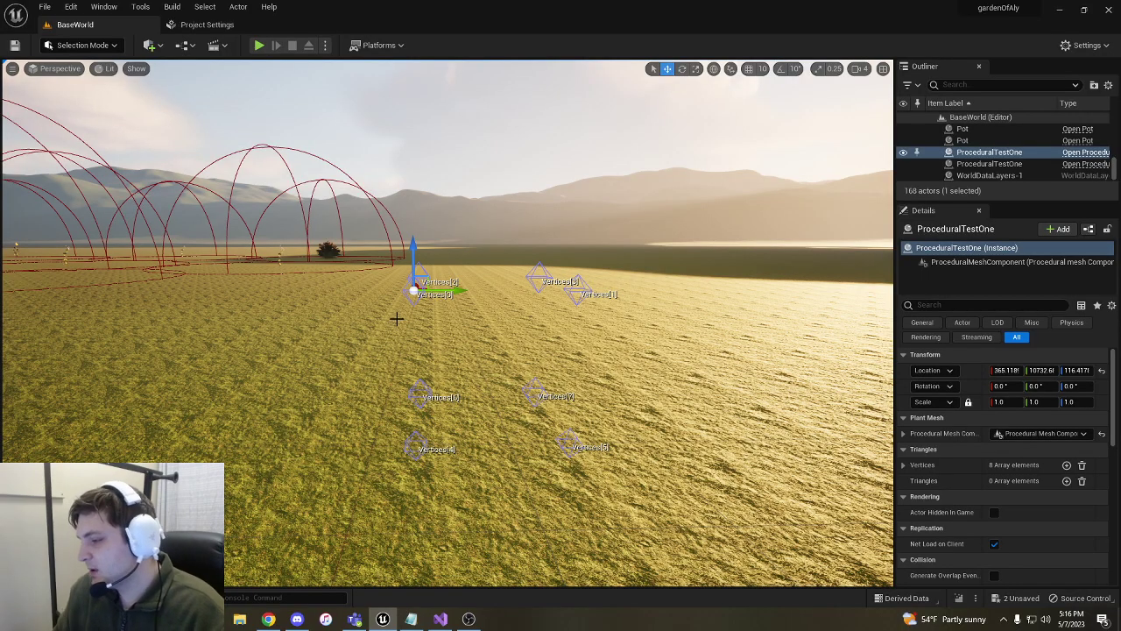
key(d)
right_drag(575, 356, 657, 375)
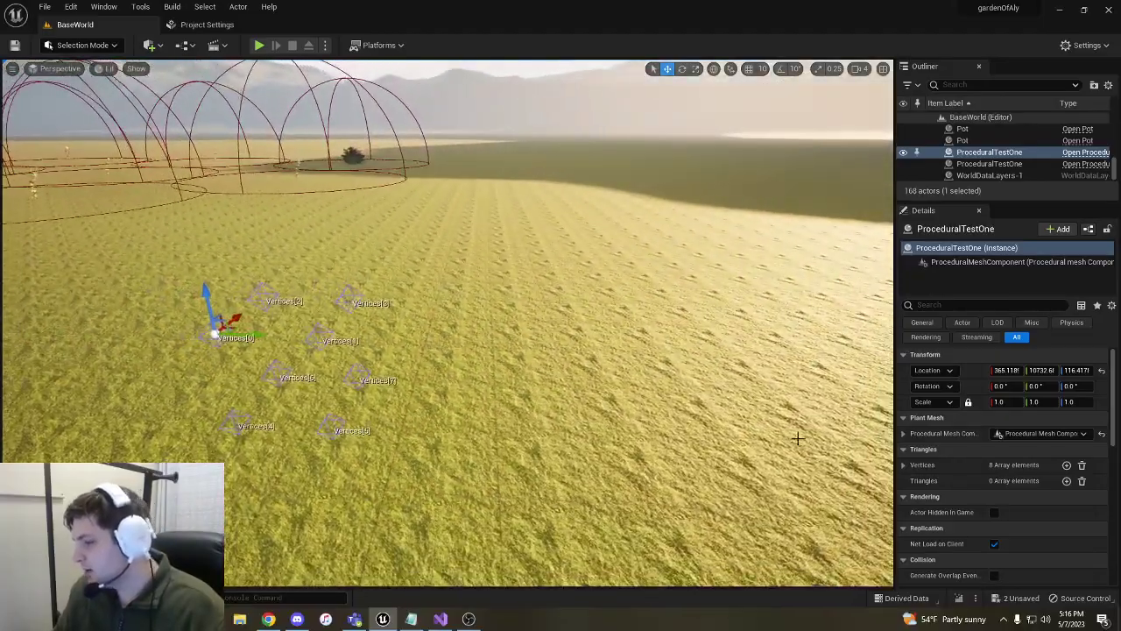
- Add three elements to the actor's Triangles array and set them to 1, 2 and 3
scroll(961, 490, down, 2)
scroll(967, 489, down, 1)
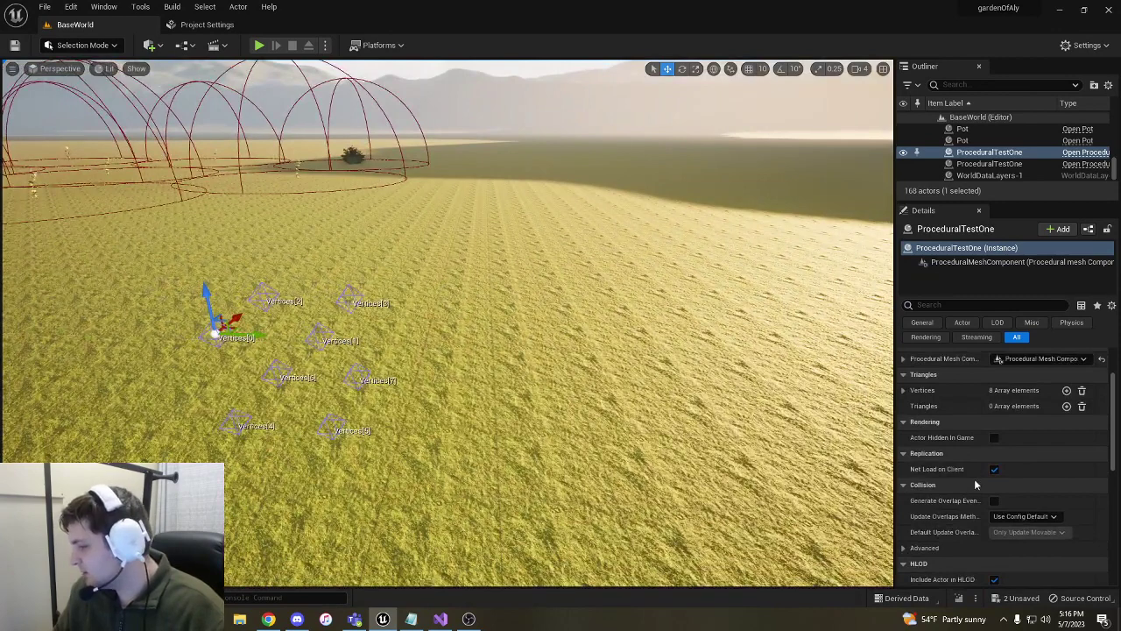
click(1067, 405)
click(1012, 422)
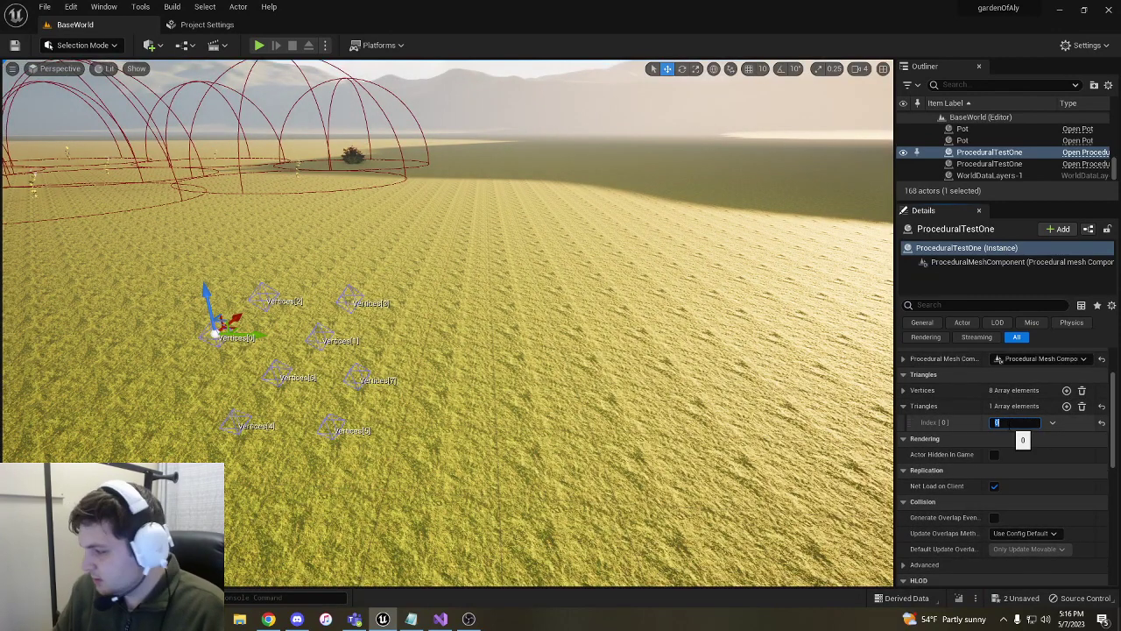
text(1)
click(1067, 406)
click(1012, 439)
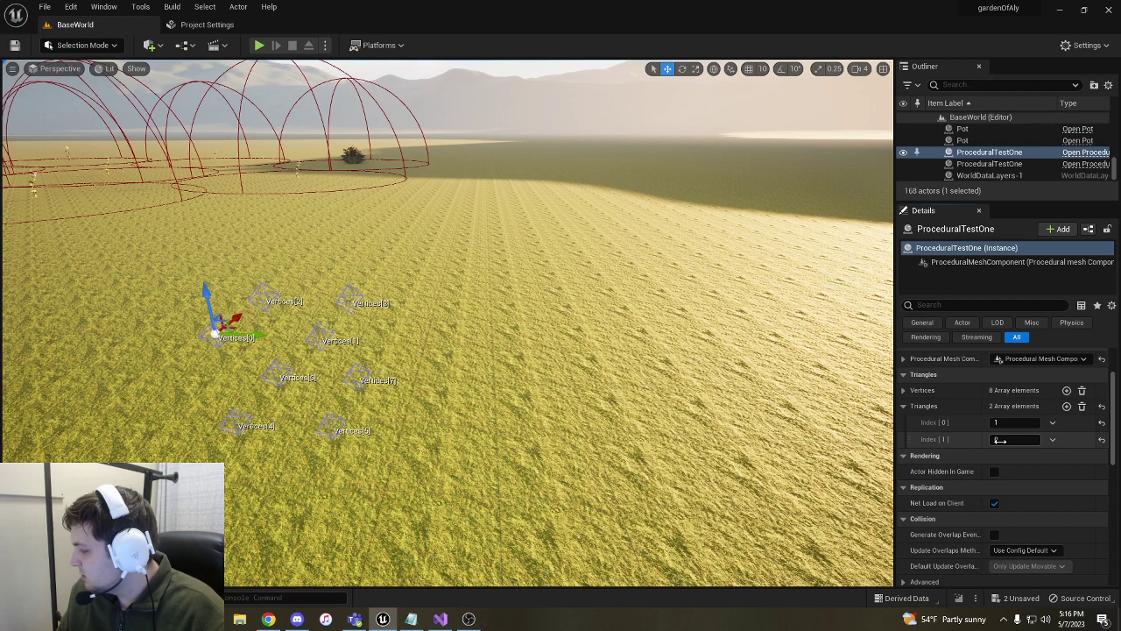
text(2)
click(1067, 405)
click(1012, 455)
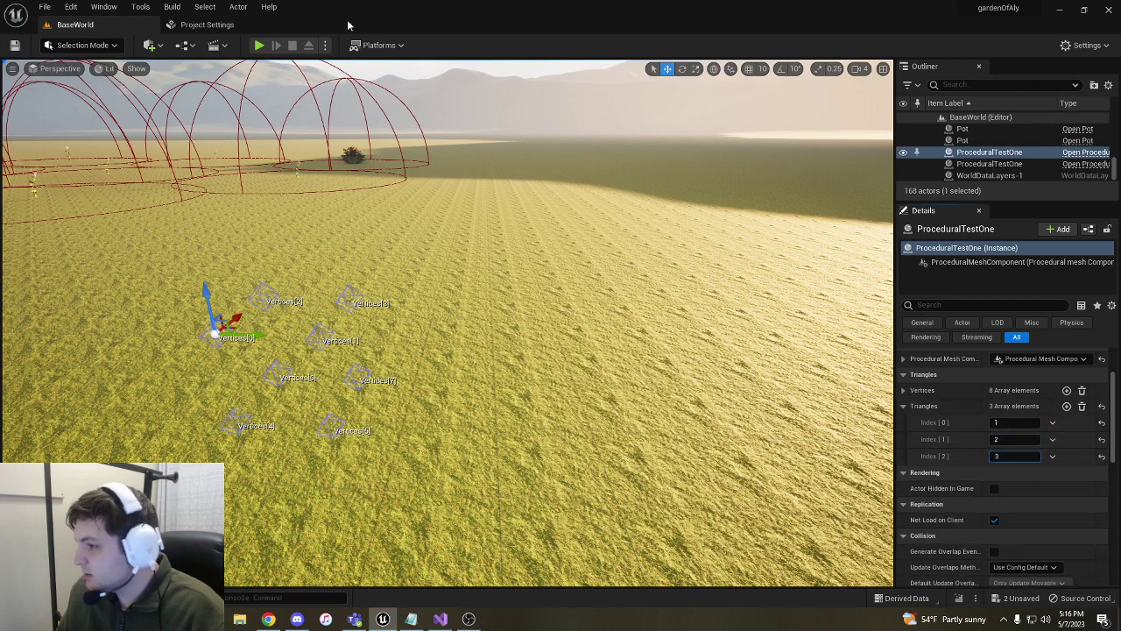
- Play the level to look for the generated triangle in the field, and end the session
click(260, 45)
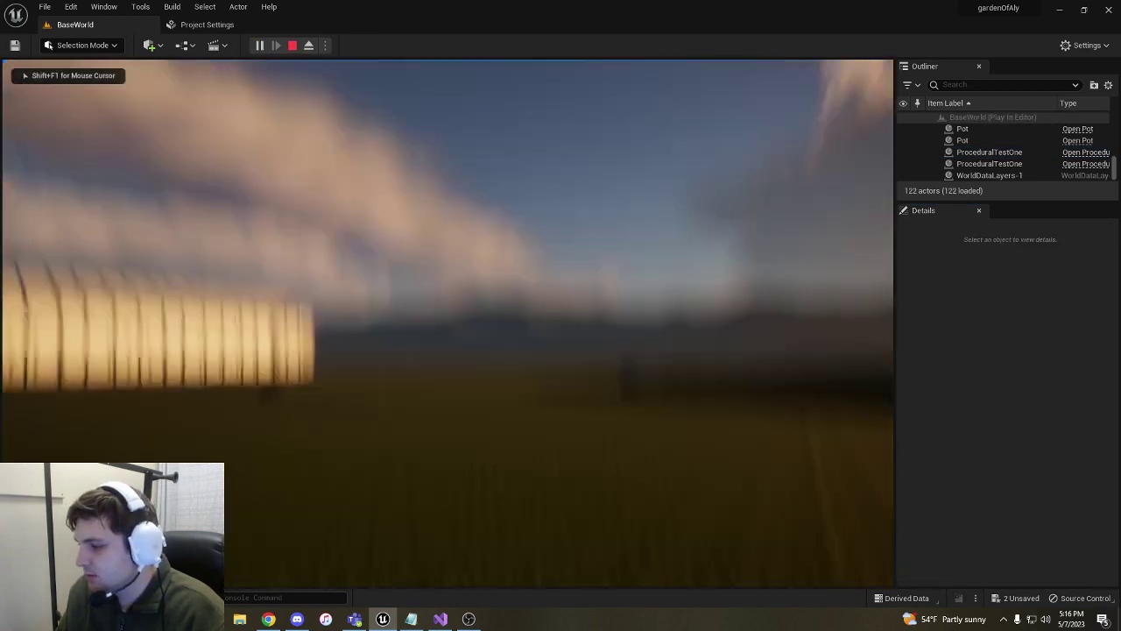
key(a)
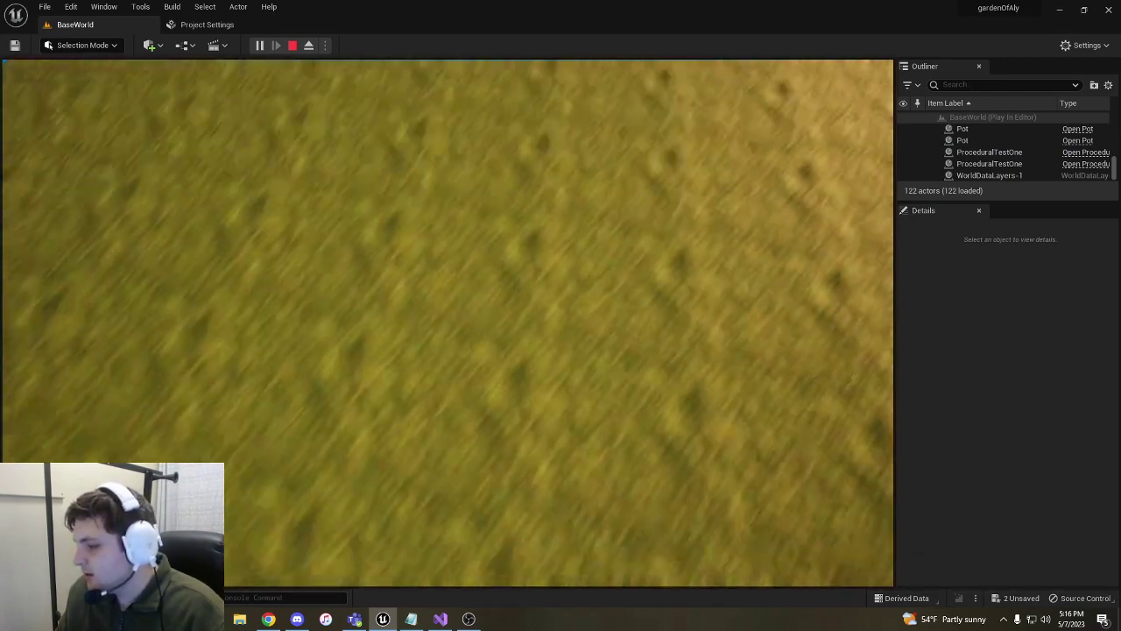
key(Escape)
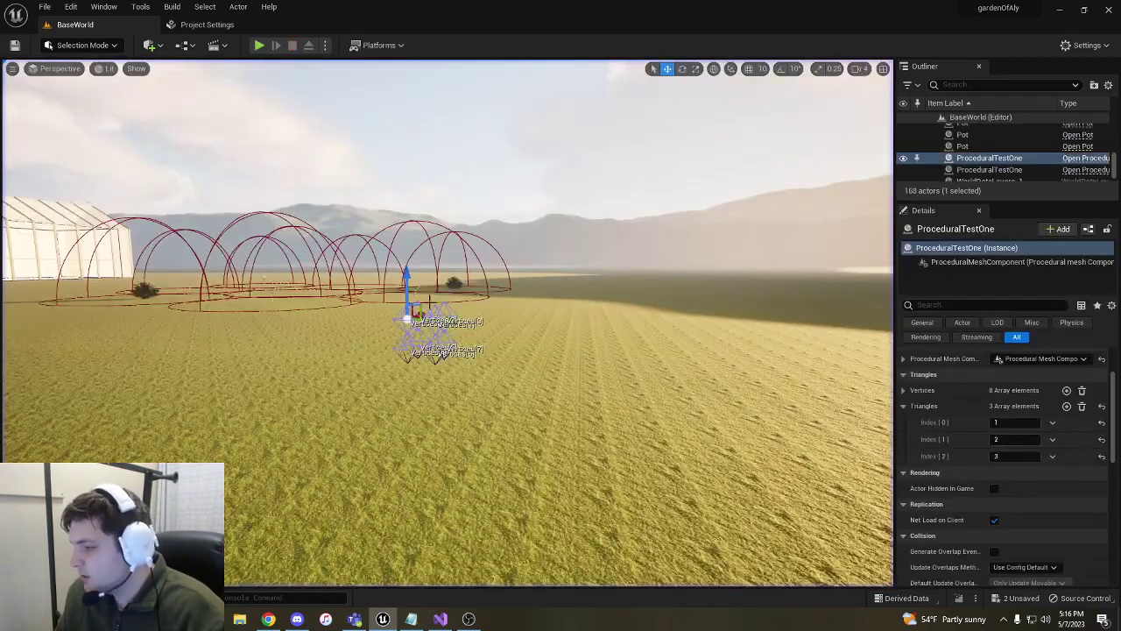
- Raise the selected ProceduralTestOne actor high into the sky, well above the domes and hills
drag(405, 290, 405, 85)
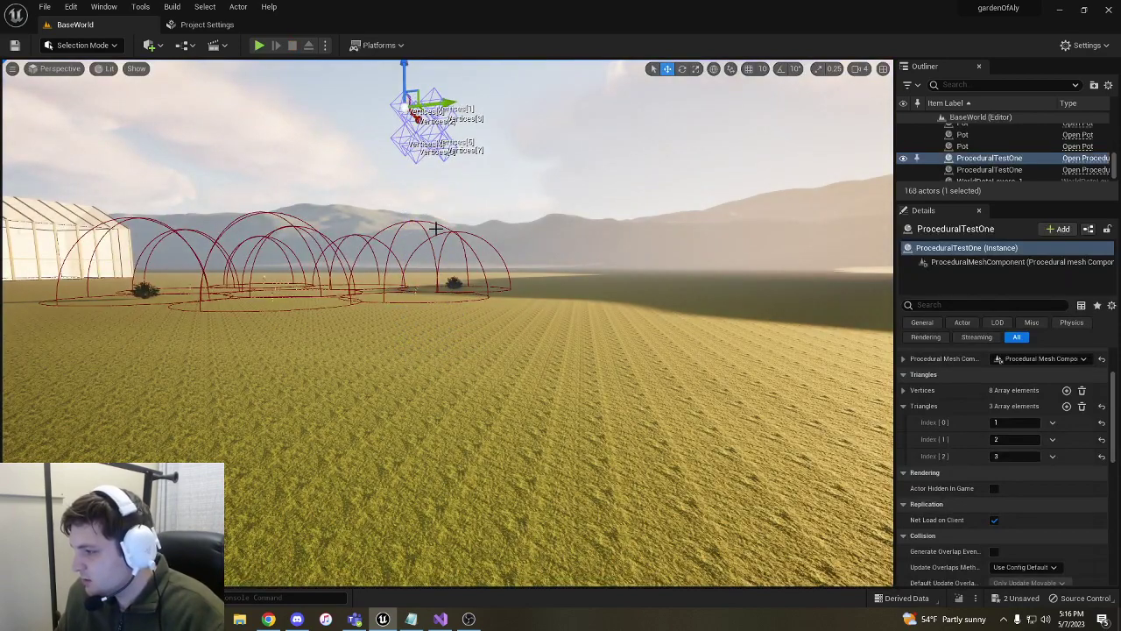
right_drag(435, 228, 420, 158)
drag(443, 233, 451, 70)
right_drag(451, 70, 449, 17)
drag(452, 219, 461, 153)
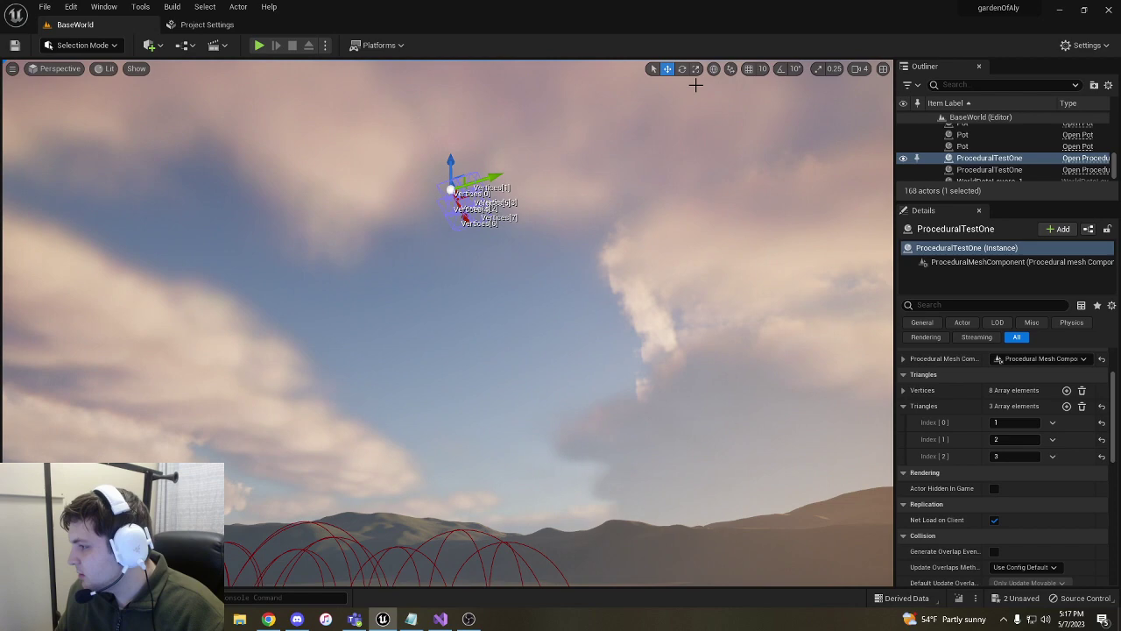
- Run the level again, look up at the generated triangle in the sky, and stop the play session
click(260, 44)
click(425, 211)
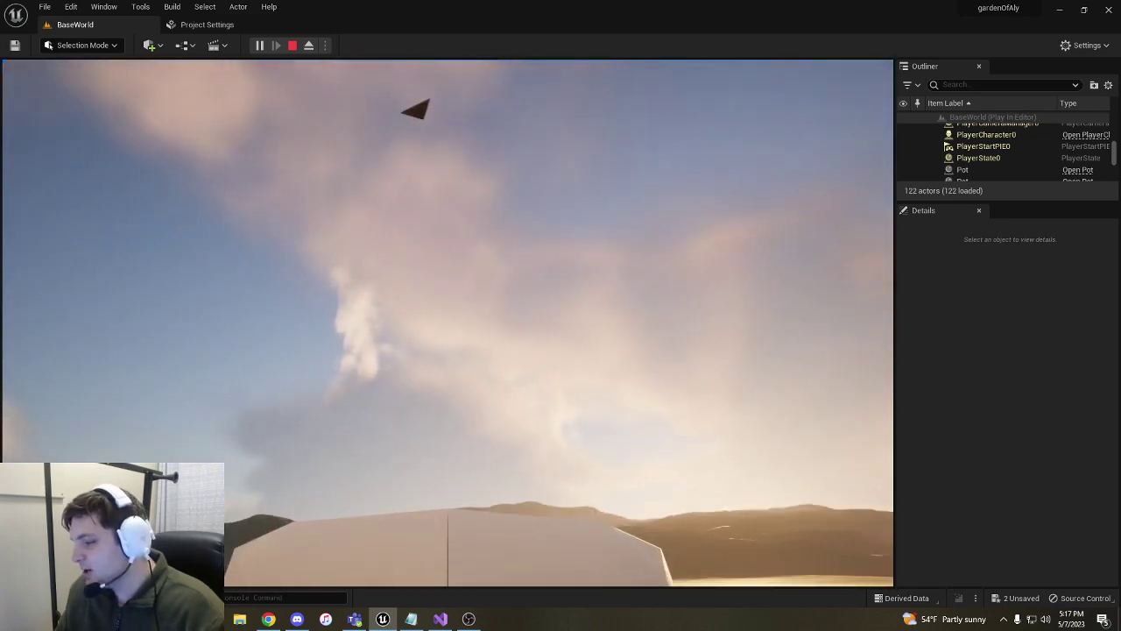
key(Escape)
- Lower the ProceduralTestOne actor back down close to the grass and frame its labelled vertices
key(d)
right_drag(785, 198, 711, 183)
drag(399, 146, 398, 440)
key(w)
right_drag(368, 464, 361, 567)
key(s)
key(d)
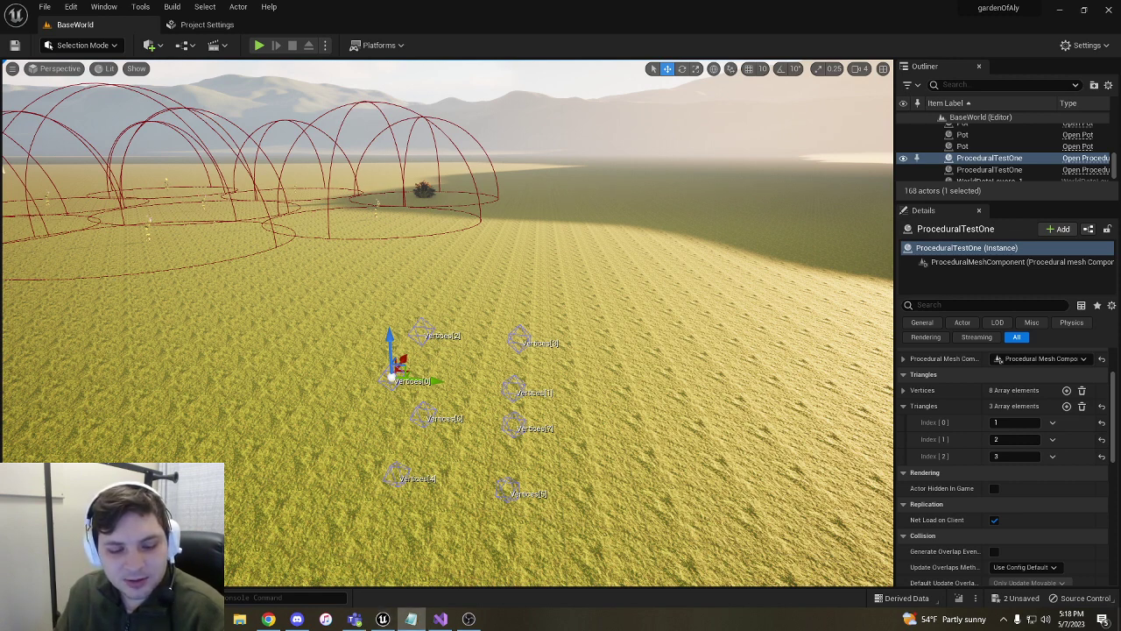
- Switch to the Butterfly Simulation document in Chrome and check off "Different plants", "Some sort of currency or capturing system (?)" and "Capturing mechanics (?)"
click(268, 619)
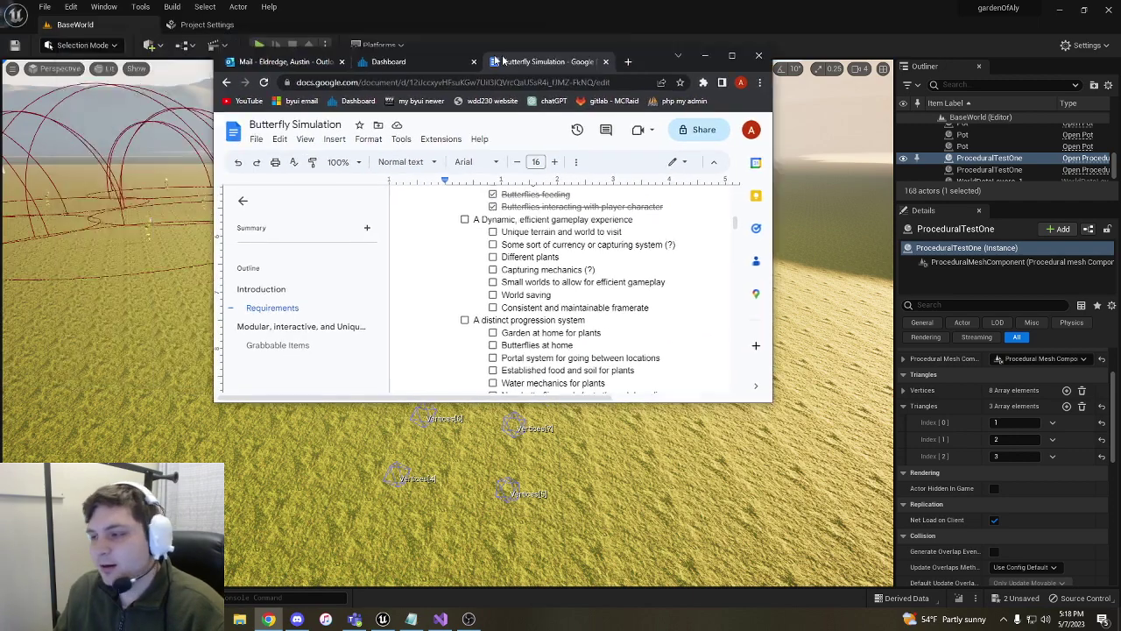
click(861, 52)
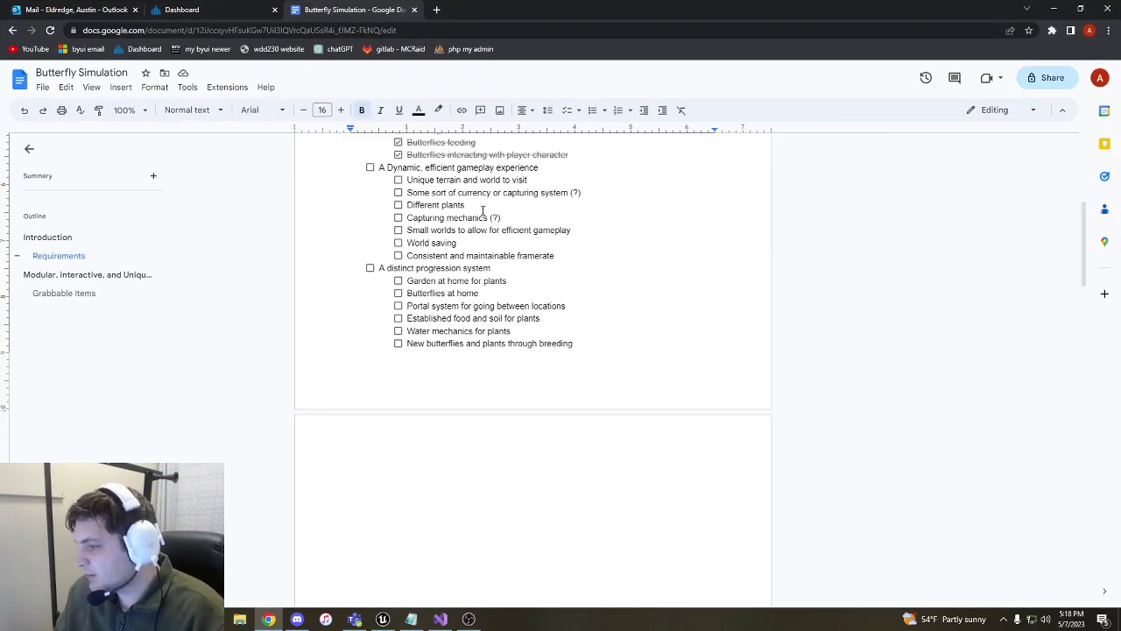
click(398, 206)
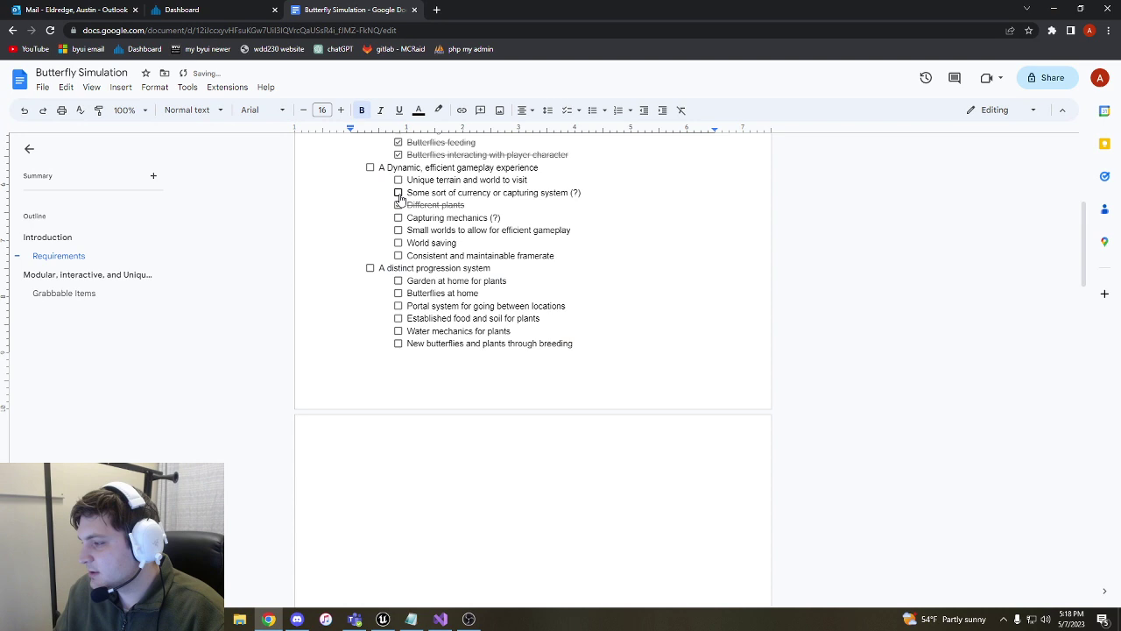
click(398, 194)
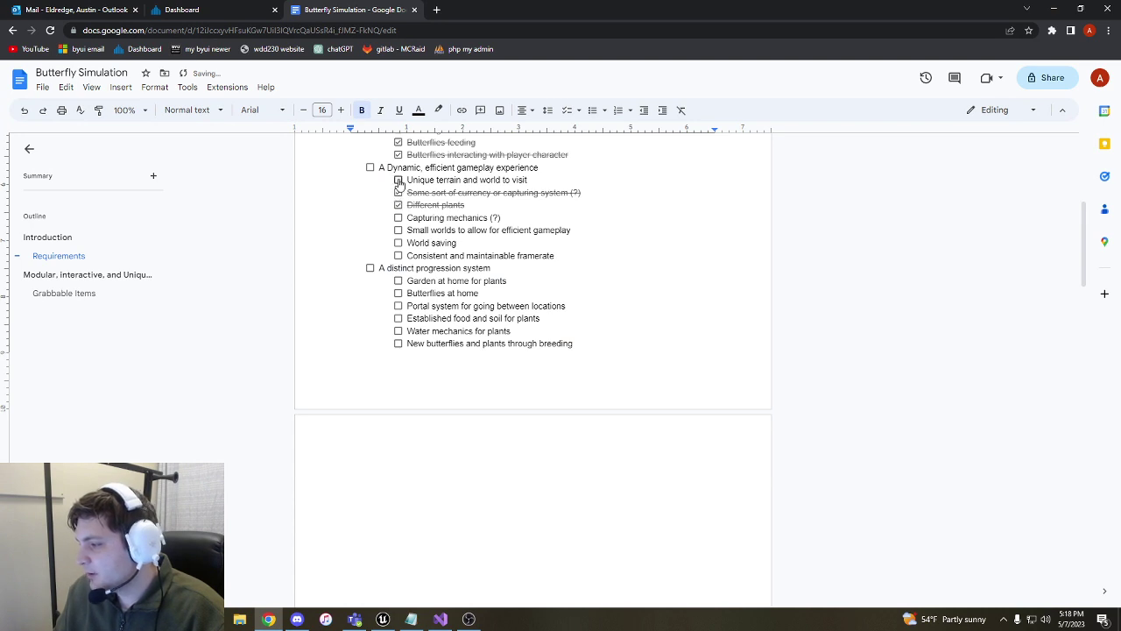
click(399, 217)
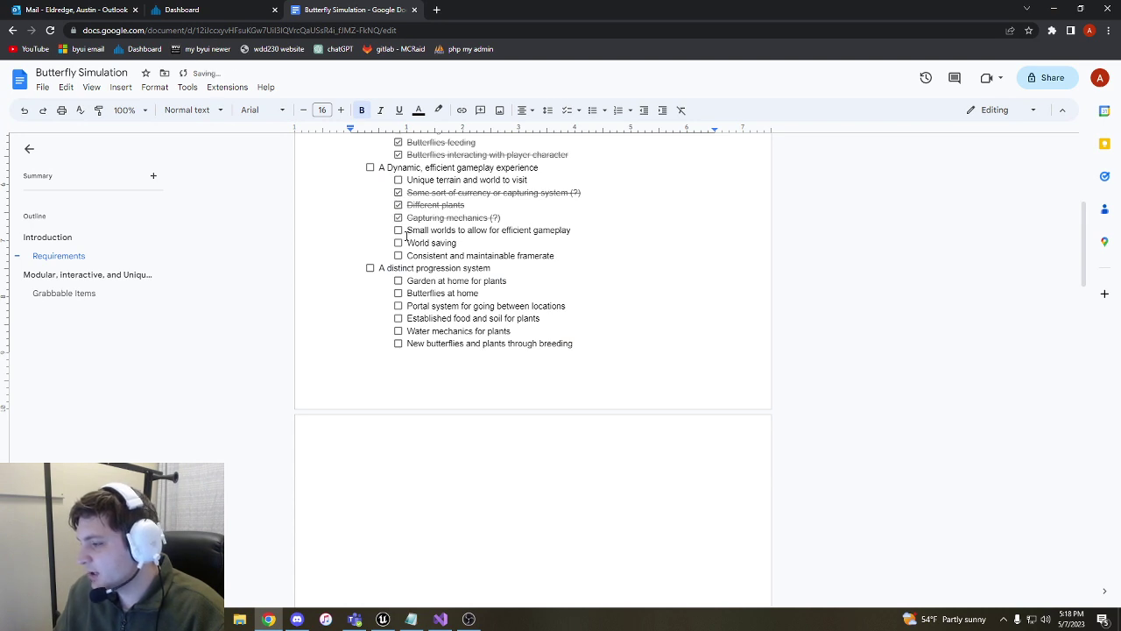